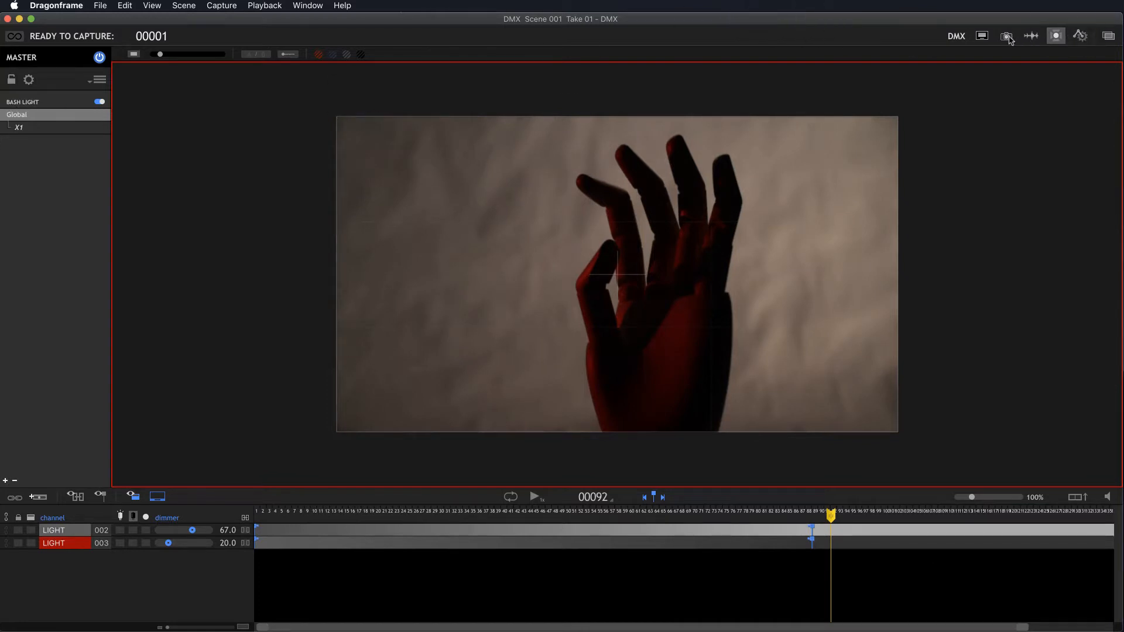
Step: Select Bash Light in the DMX workspace and compare the lighting shown in the Cinematography and Animation workspaces
{"action": "left_click", "coordinate": [1008, 37]}
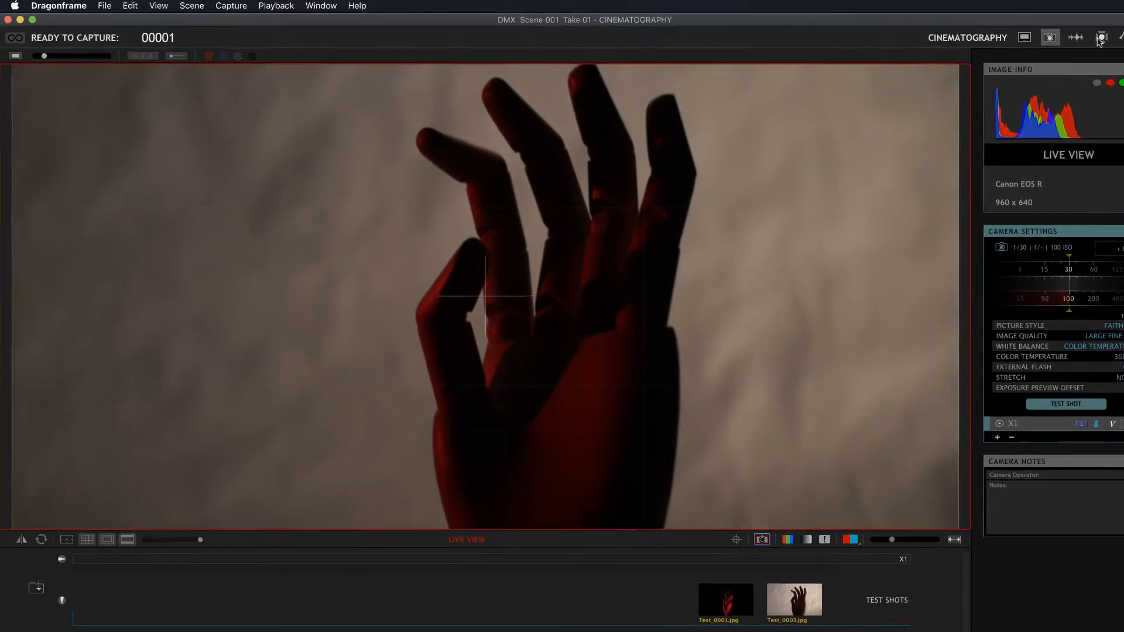
{"action": "left_click", "coordinate": [1100, 37]}
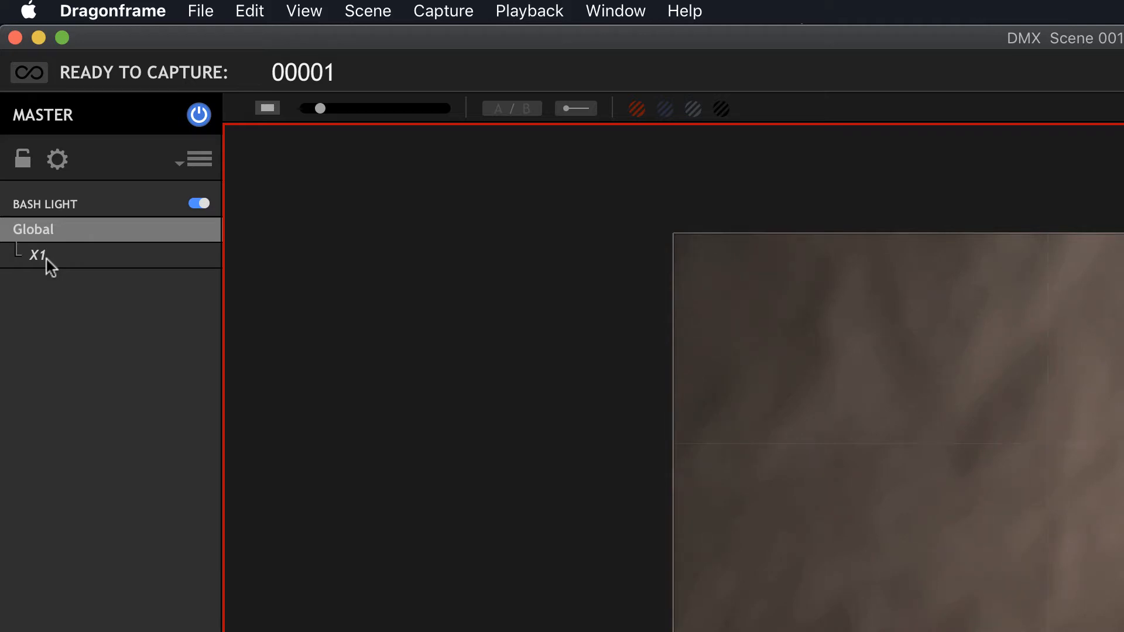
{"action": "left_click", "coordinate": [104, 202]}
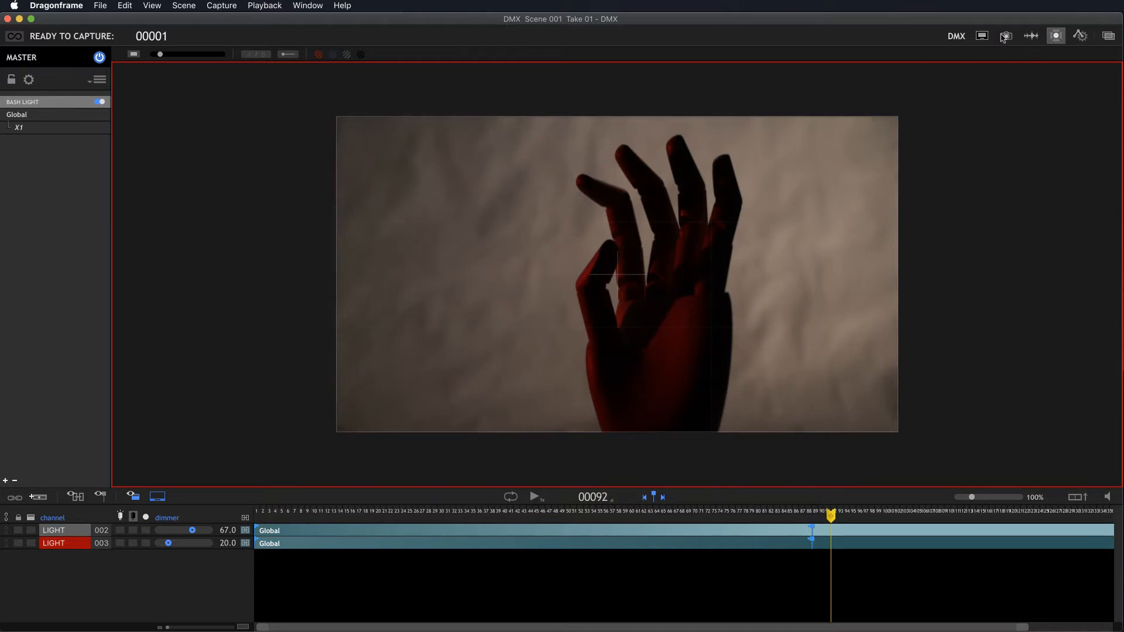
{"action": "left_click", "coordinate": [980, 41]}
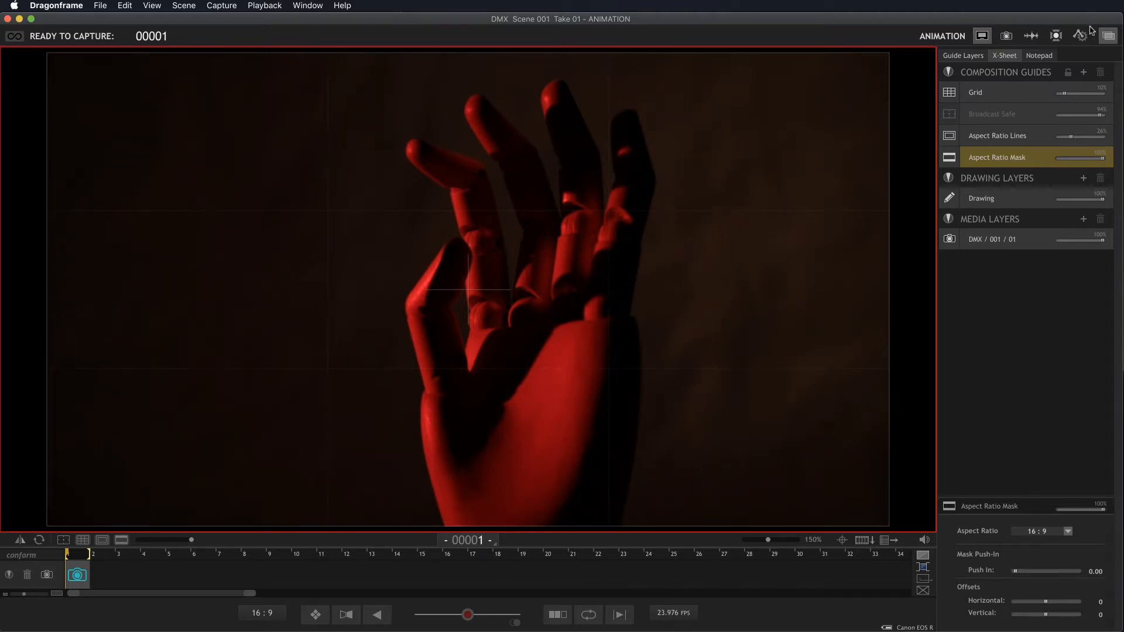
{"action": "left_click", "coordinate": [1056, 36]}
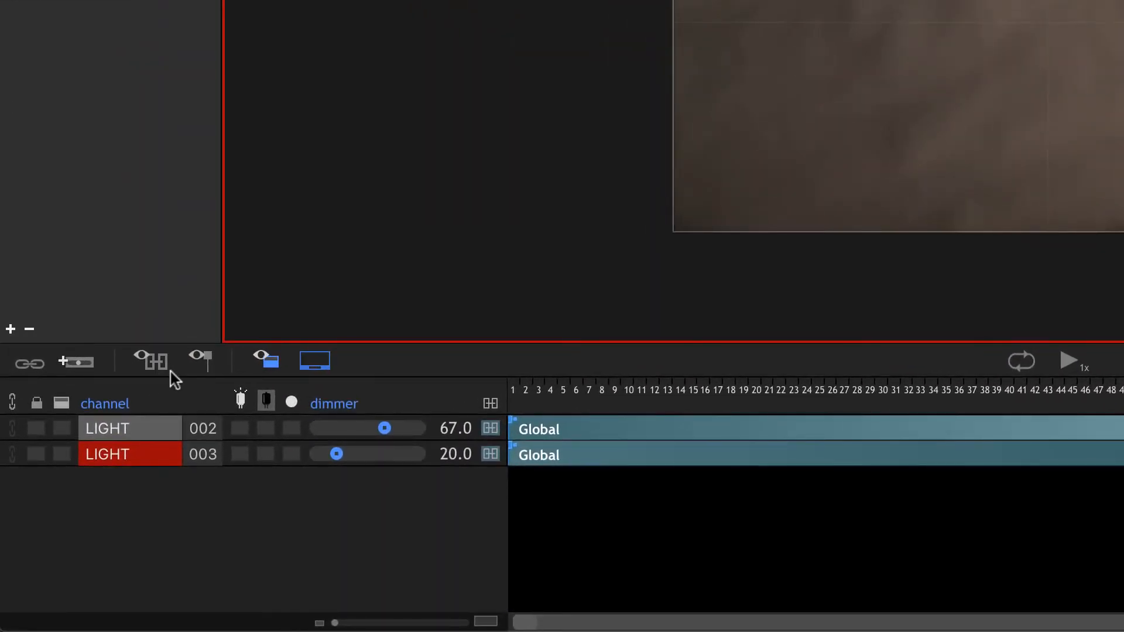
Step: Add light channel 004, unlink it from Global for Bash Light, and set its dimmer to 79
{"action": "left_click", "coordinate": [76, 366]}
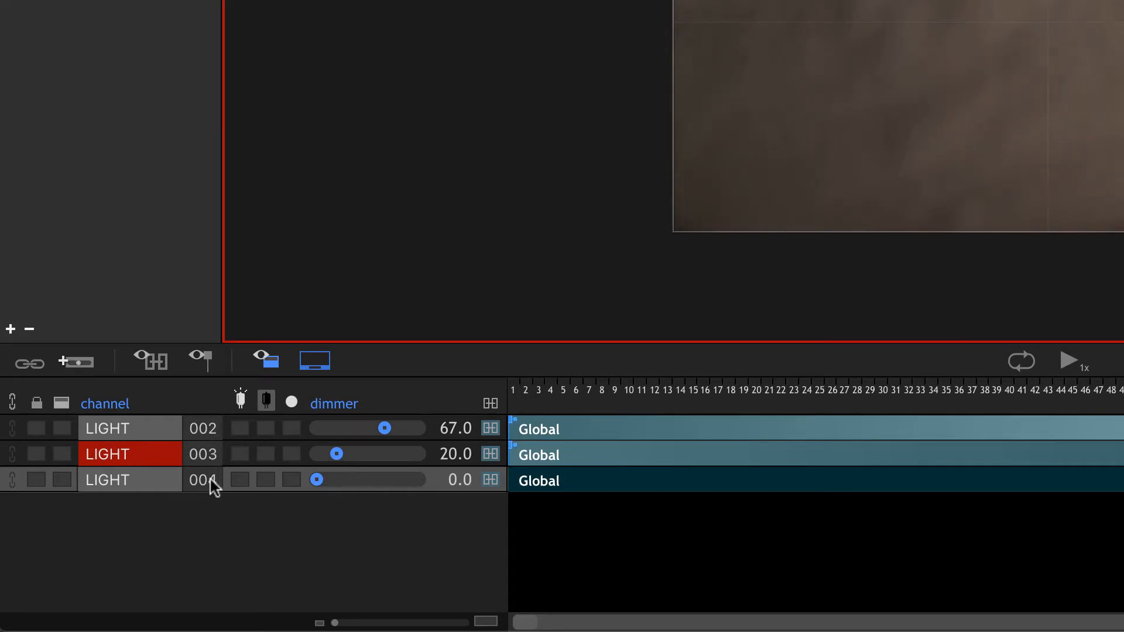
{"action": "left_click", "coordinate": [491, 480]}
{"action": "left_click_drag", "start_coordinate": [318, 481], "coordinate": [414, 490]}
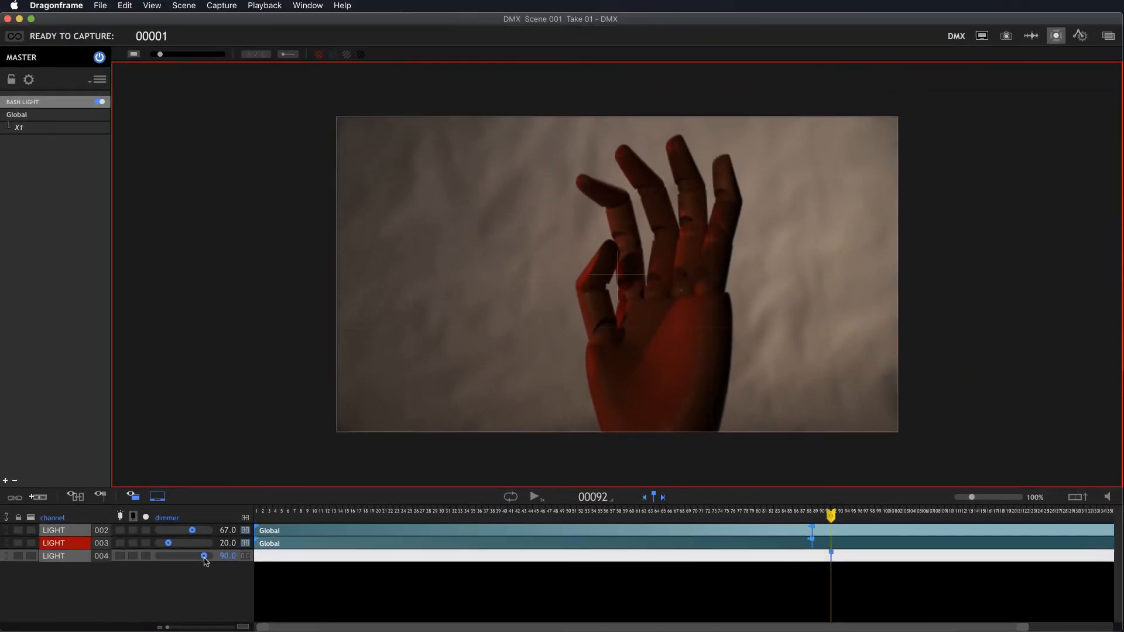
{"action": "left_click_drag", "start_coordinate": [205, 561], "coordinate": [199, 560]}
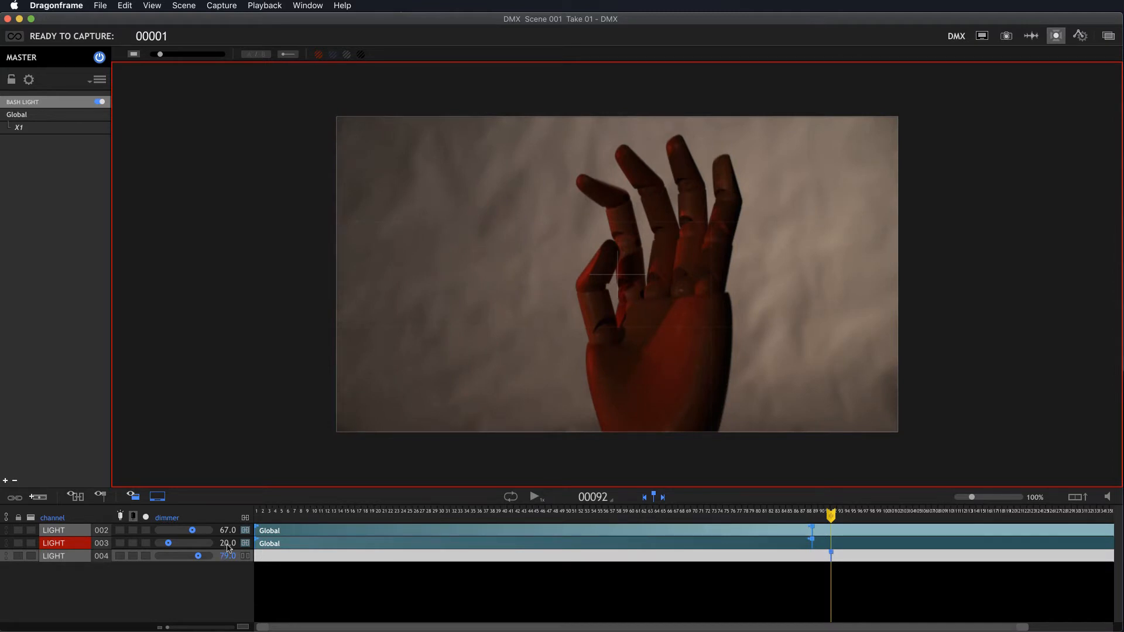
Step: Unlink light 003 from Global at a dimmer level of 0, raise light 004 to 100, and check the result in the Animation workspace
{"action": "left_click", "coordinate": [244, 544]}
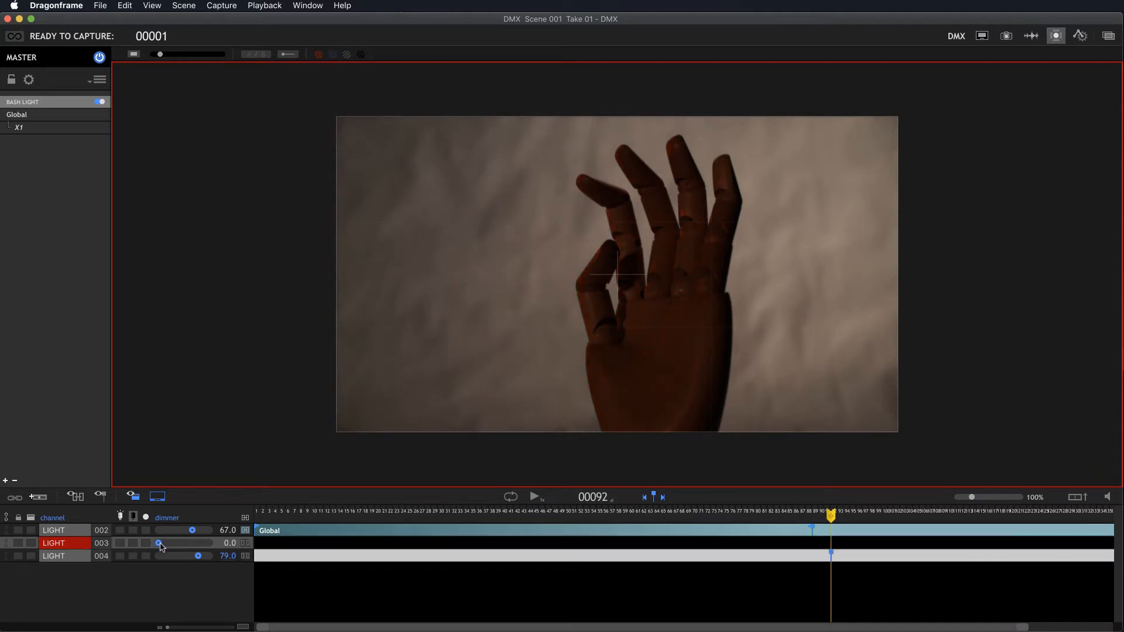
{"action": "left_click_drag", "start_coordinate": [168, 543], "coordinate": [157, 545]}
{"action": "left_click_drag", "start_coordinate": [831, 538], "coordinate": [146, 523]}
{"action": "left_click_drag", "start_coordinate": [198, 556], "coordinate": [211, 556]}
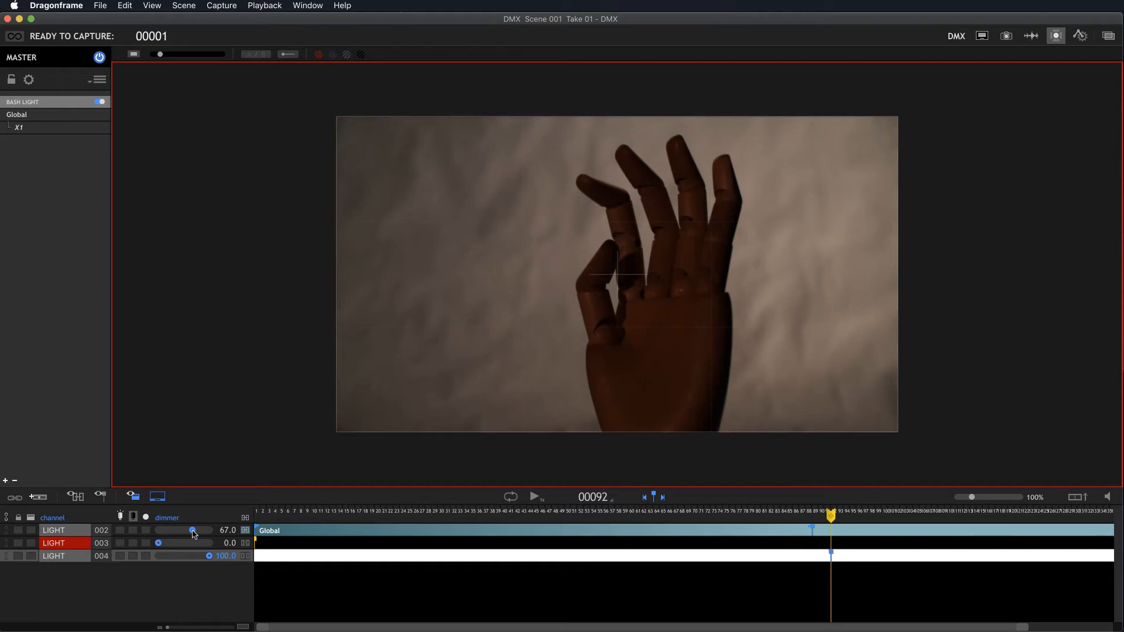
{"action": "key", "text": "Left"}
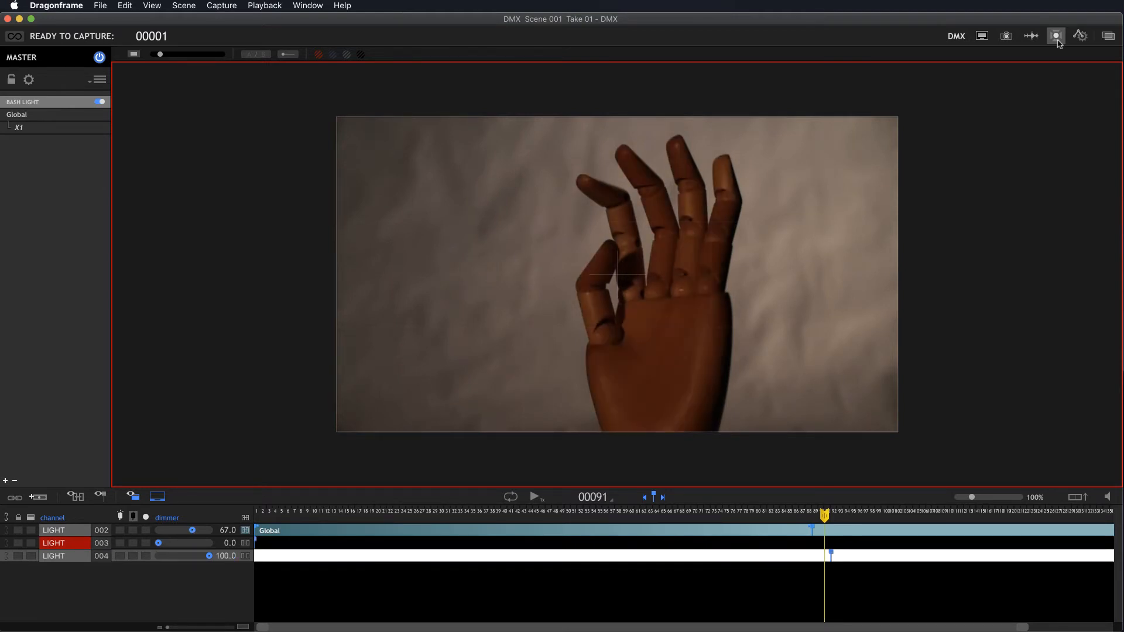
{"action": "left_click", "coordinate": [983, 36]}
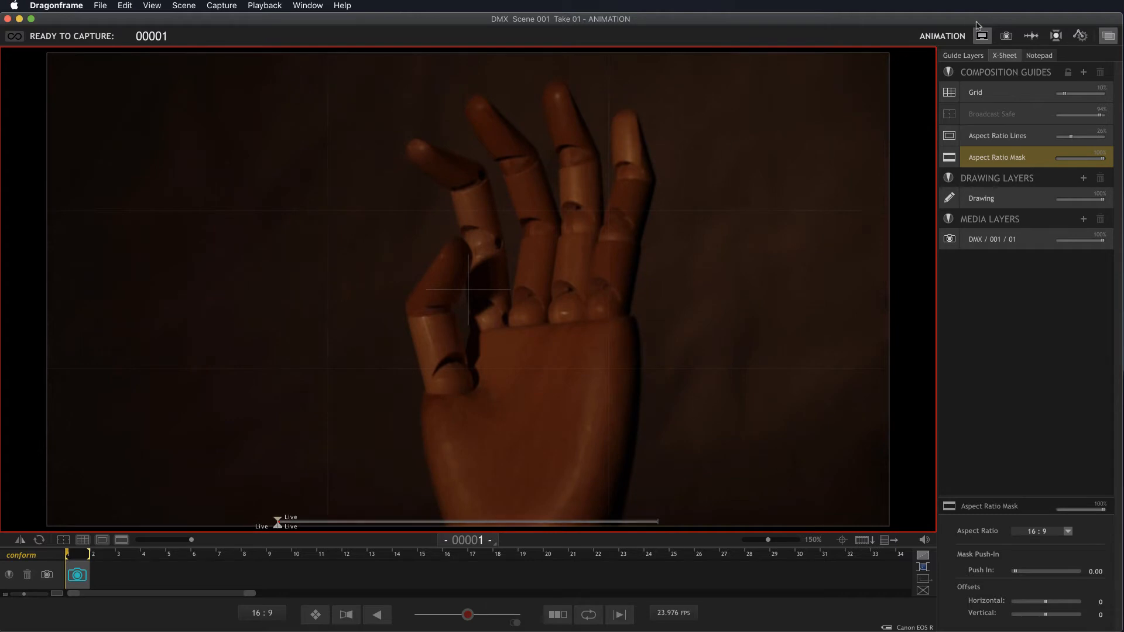
{"action": "left_click", "coordinate": [1055, 36]}
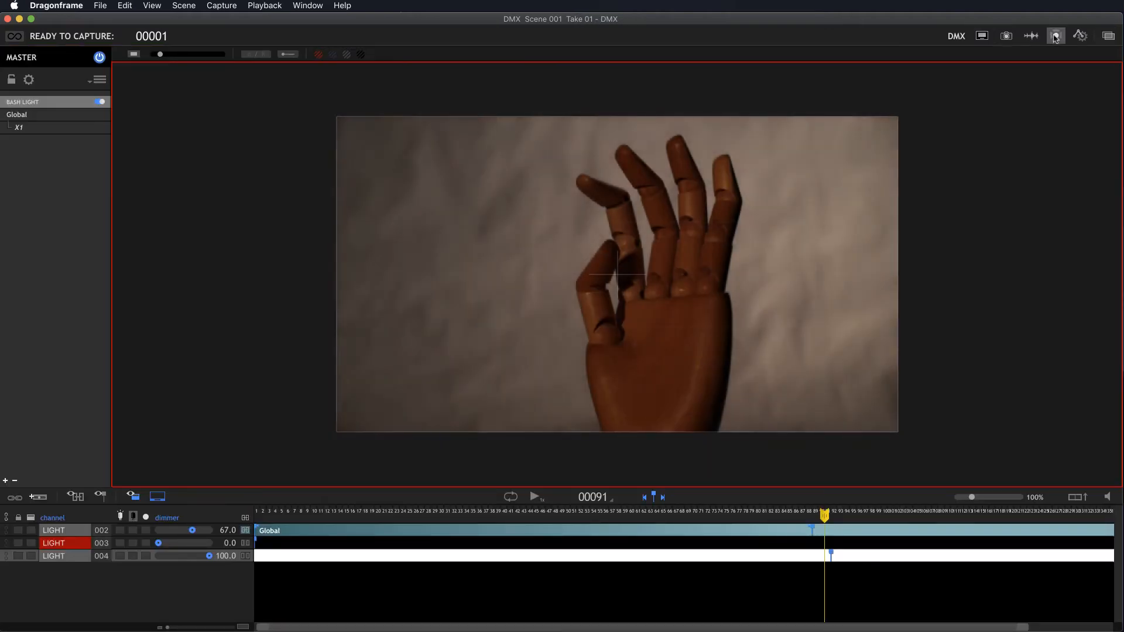
Step: At frame 1, unlink light 002 from Global for Bash Light, set its dimmer to 63, and view it in the Animation workspace
{"action": "left_click_drag", "start_coordinate": [828, 517], "coordinate": [249, 519]}
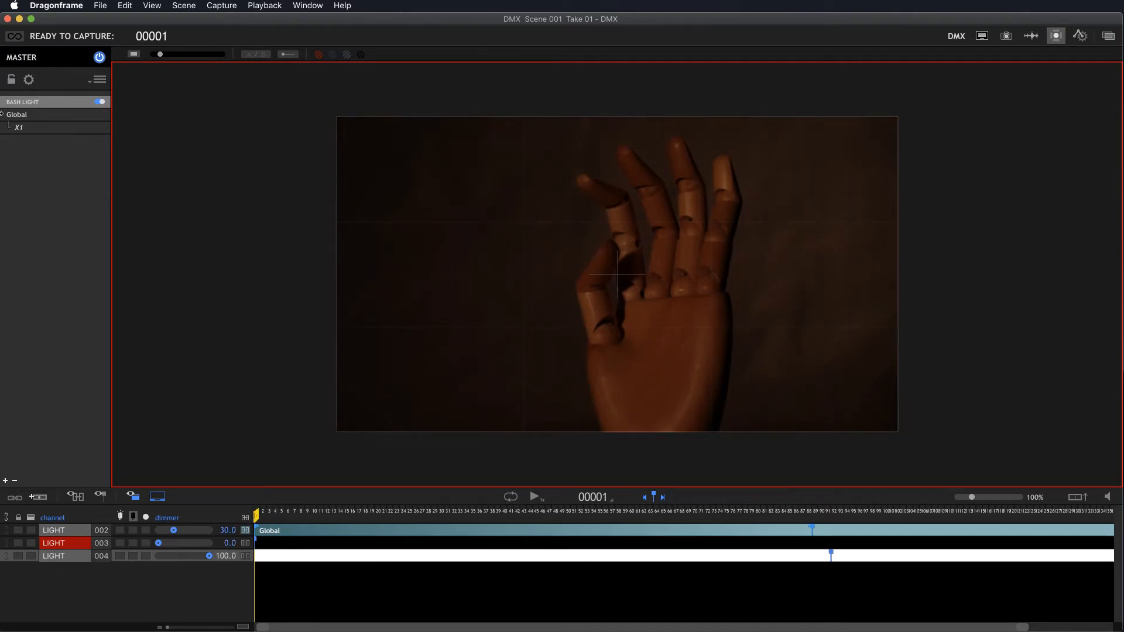
{"action": "left_click", "coordinate": [245, 531]}
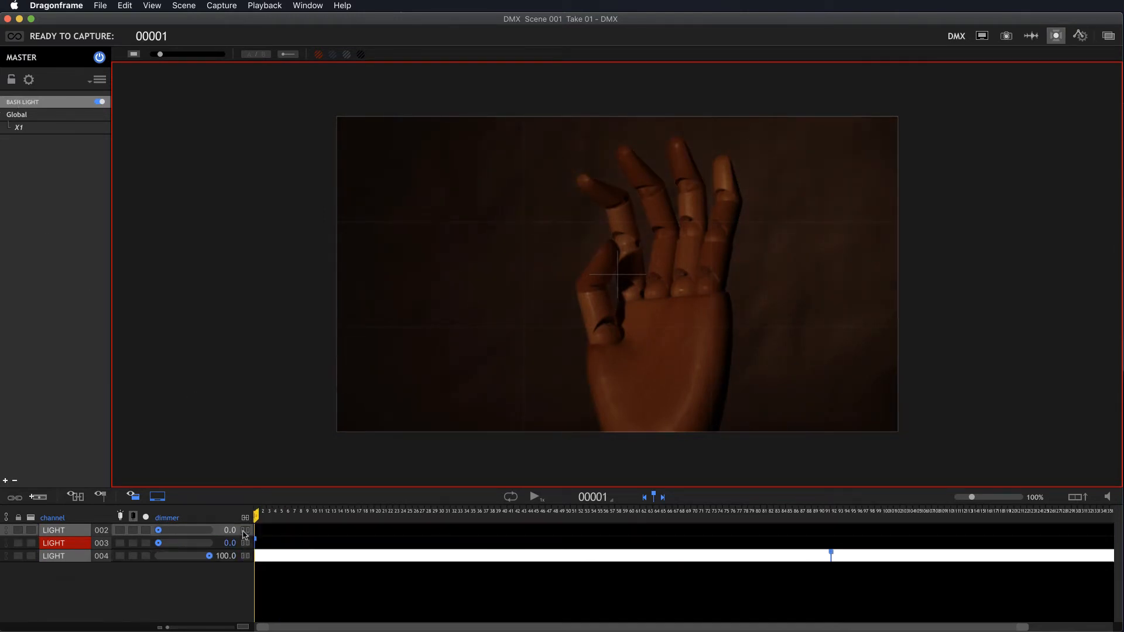
{"action": "left_click_drag", "start_coordinate": [158, 530], "coordinate": [191, 535]}
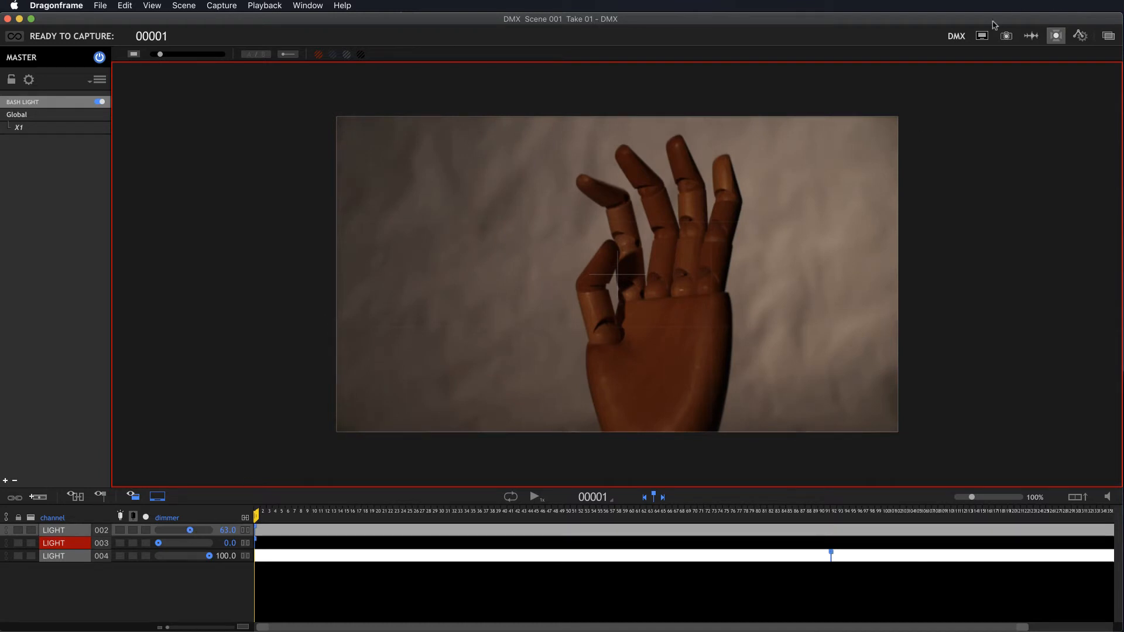
{"action": "left_click", "coordinate": [982, 37]}
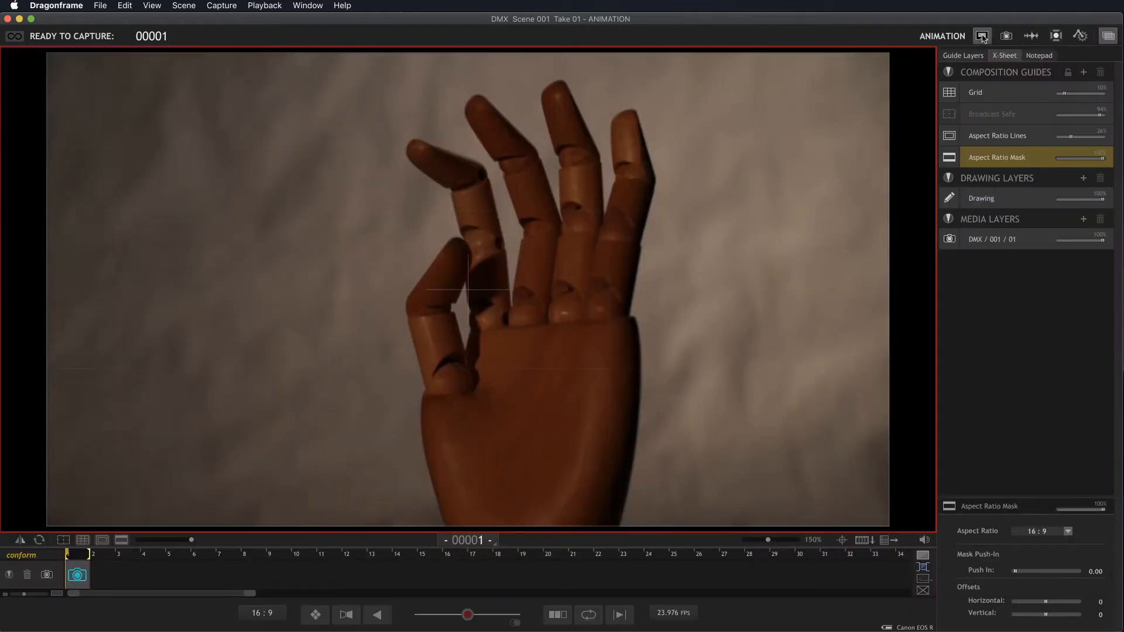
Step: Connect capture to motion control and DMX with the motors moved to frame 1, and capture the first frame
{"action": "left_click", "coordinate": [15, 37]}
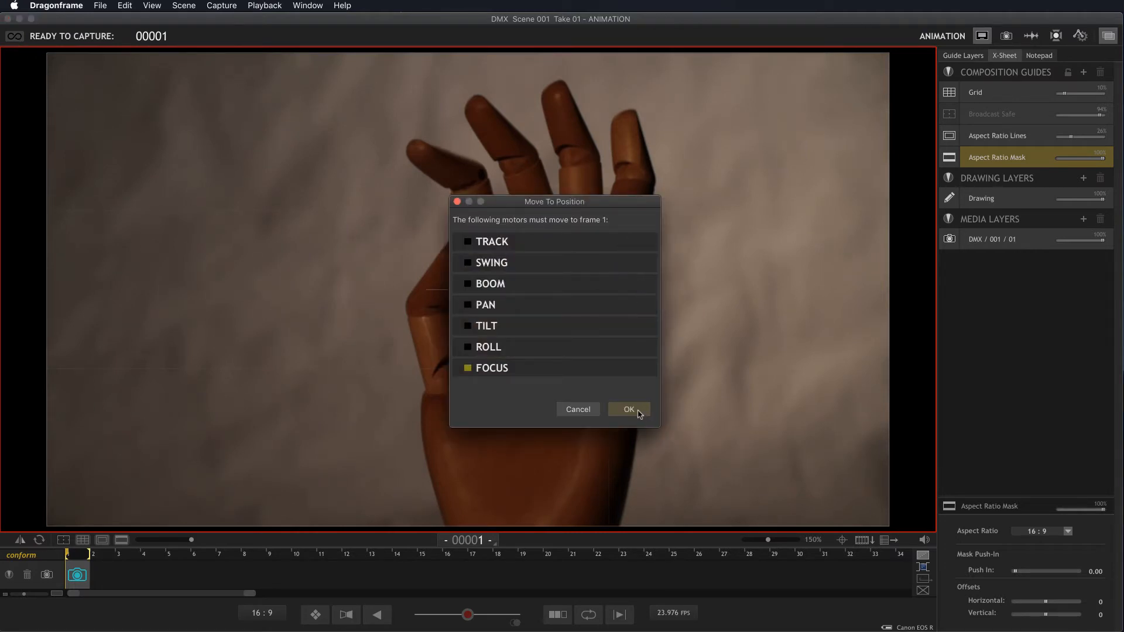
{"action": "left_click", "coordinate": [641, 409]}
{"action": "key", "text": "Return"}
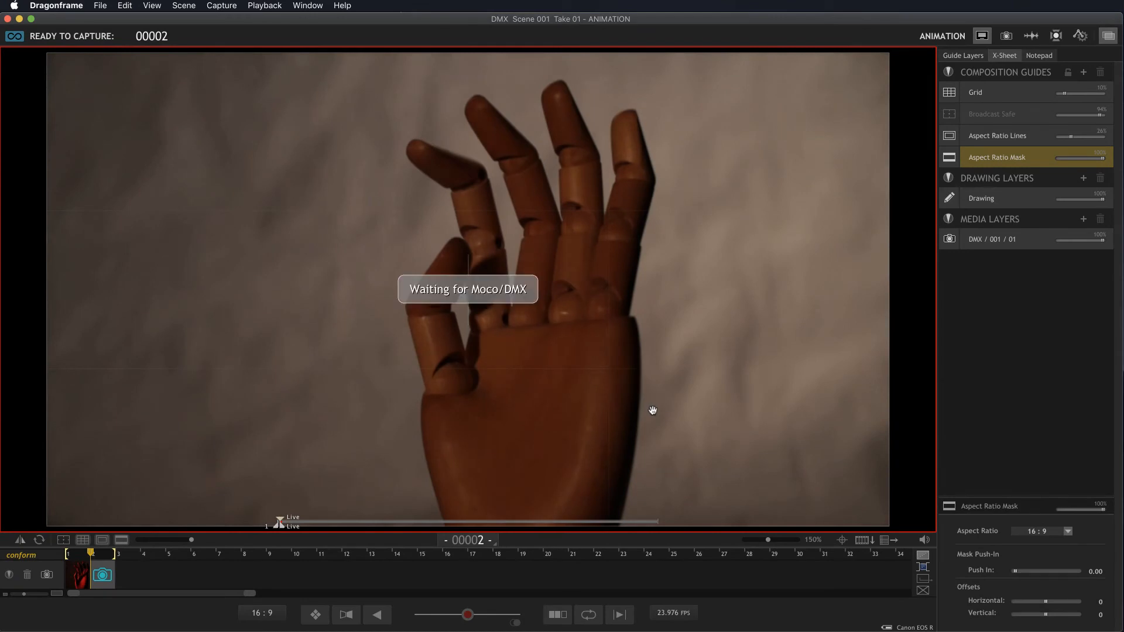
Step: Compare the captured frame 1 with the live view under the bash light
{"action": "key", "text": "1"}
{"action": "key", "text": "3"}
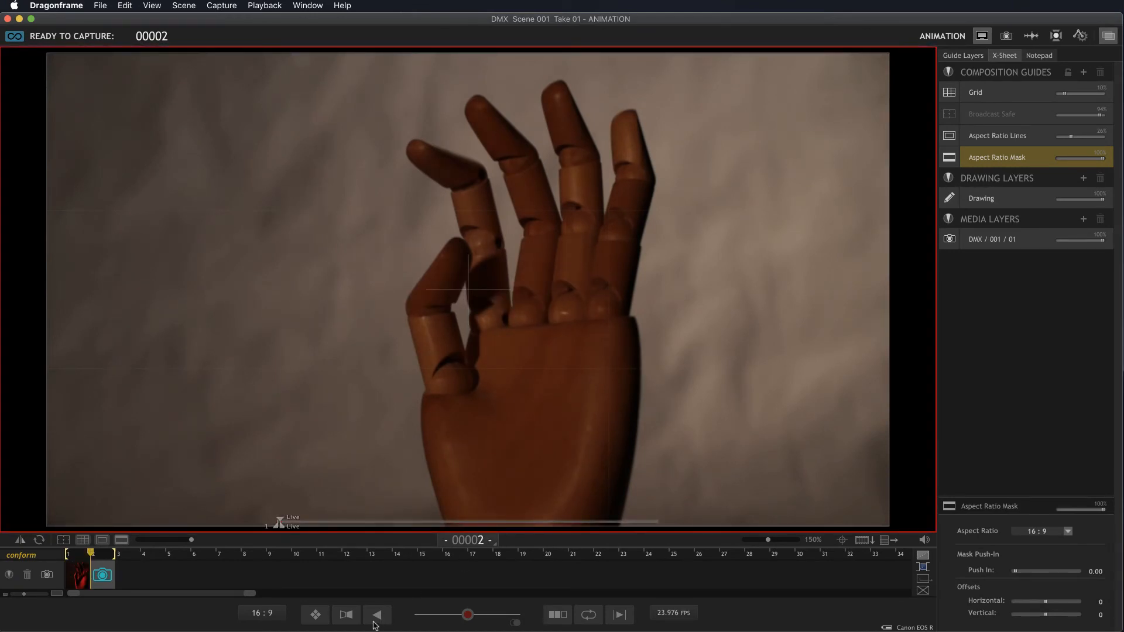
{"action": "left_click", "coordinate": [316, 613]}
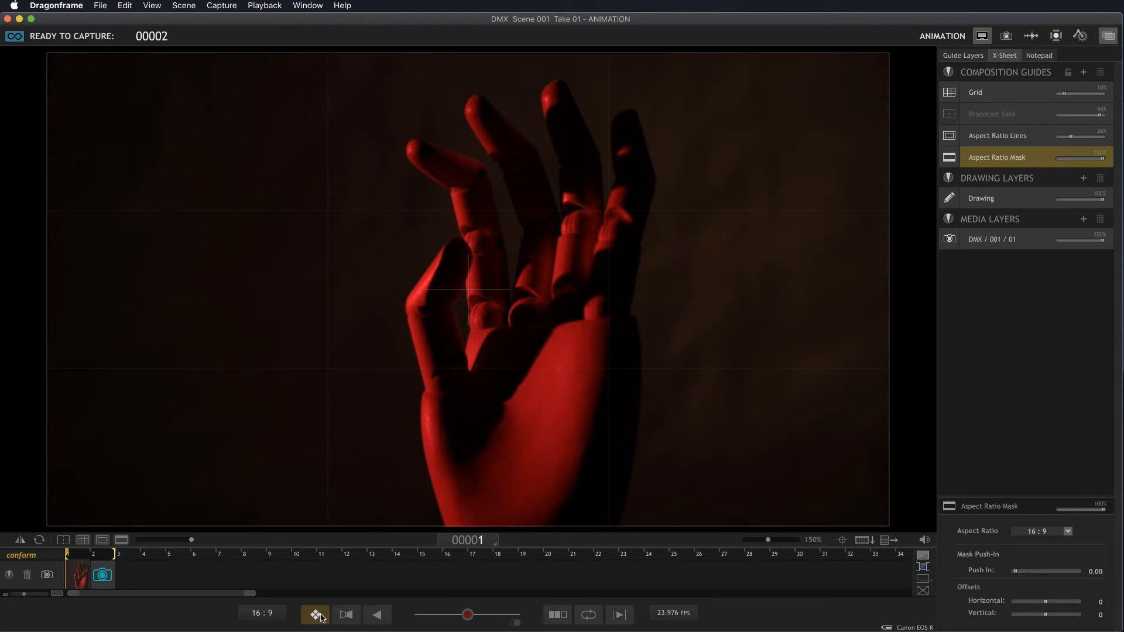
{"action": "left_click", "coordinate": [320, 616]}
Step: Select the Global lighting in the DMX workspace and return the playhead to frame 1
{"action": "left_click", "coordinate": [1081, 36]}
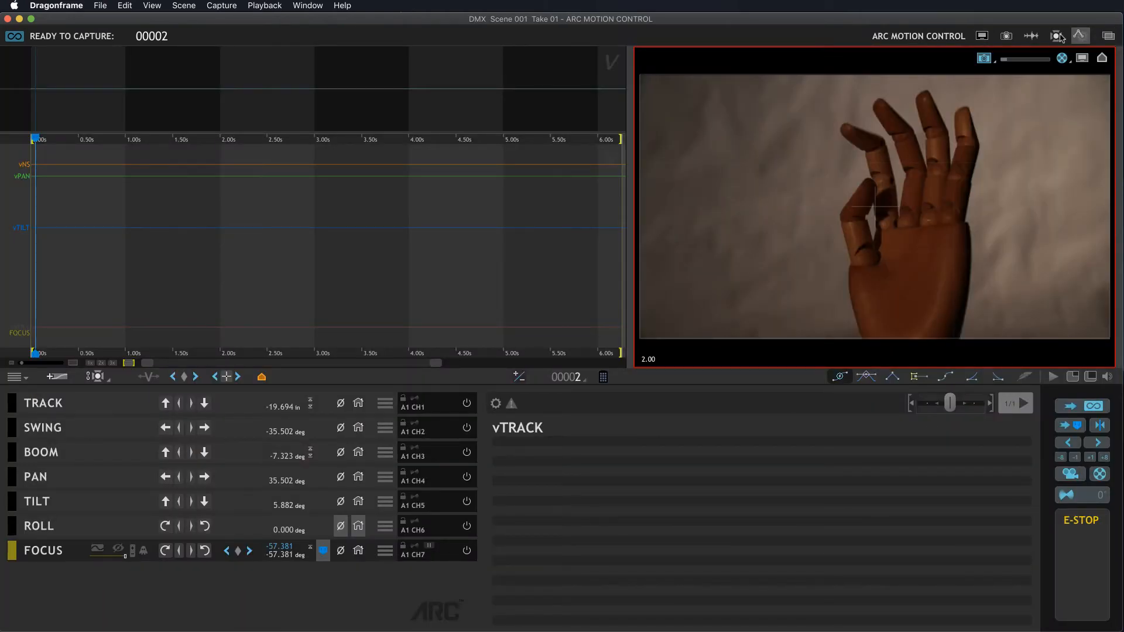
{"action": "left_click", "coordinate": [1056, 36]}
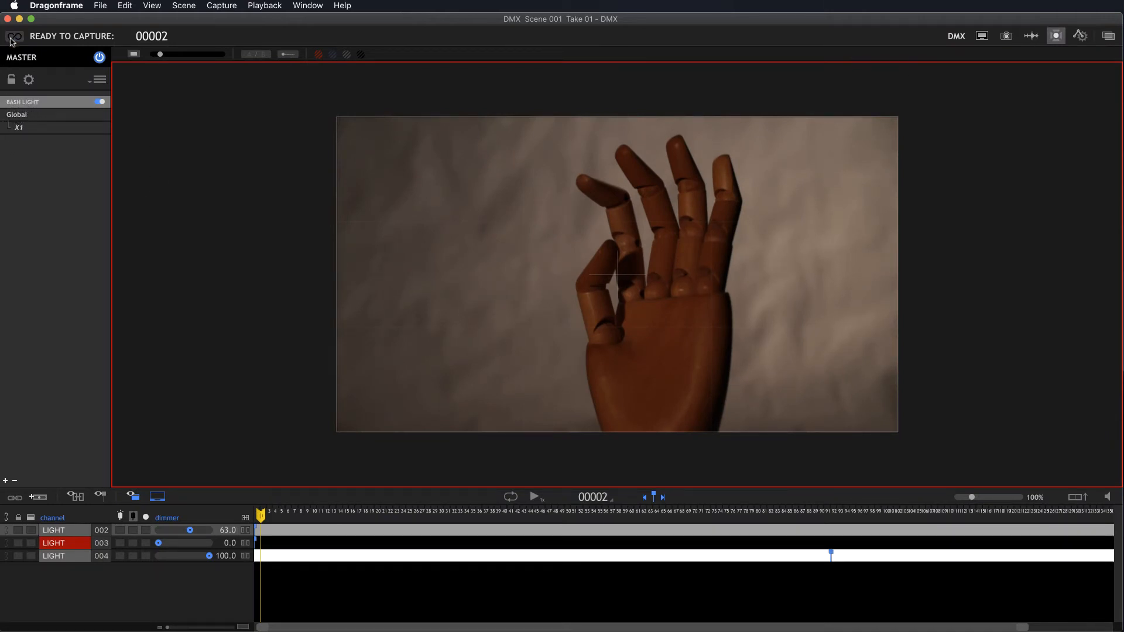
{"action": "left_click", "coordinate": [16, 114]}
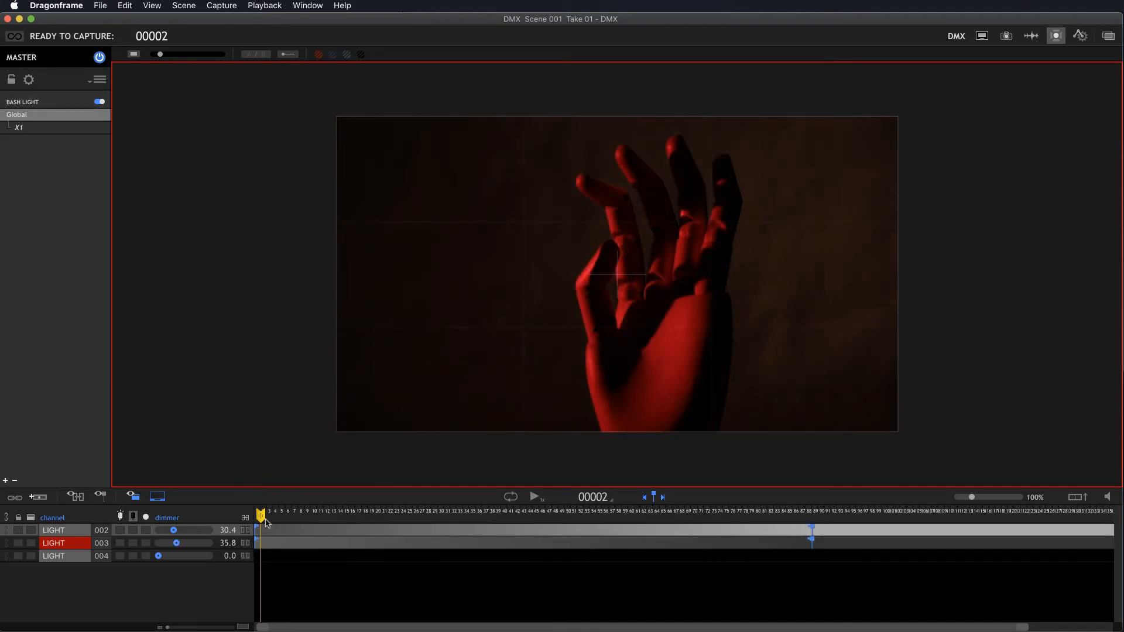
{"action": "left_click_drag", "start_coordinate": [264, 517], "coordinate": [248, 536]}
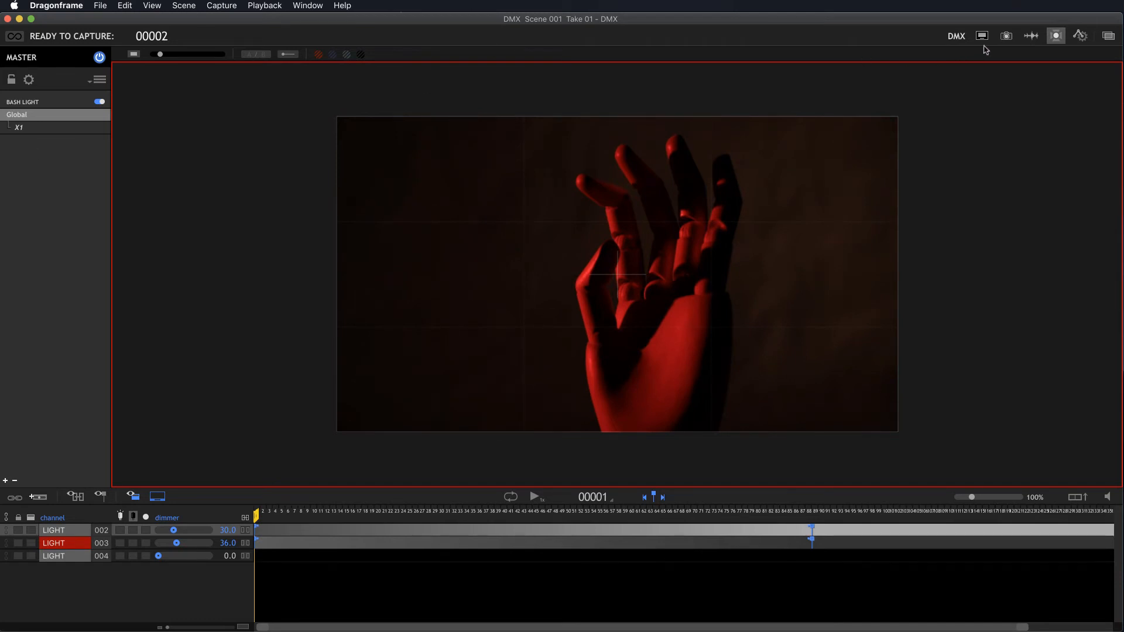
Step: Add a second exposure in the Cinematography workspace and rename it BL in the scene's exposure settings
{"action": "left_click", "coordinate": [1006, 36]}
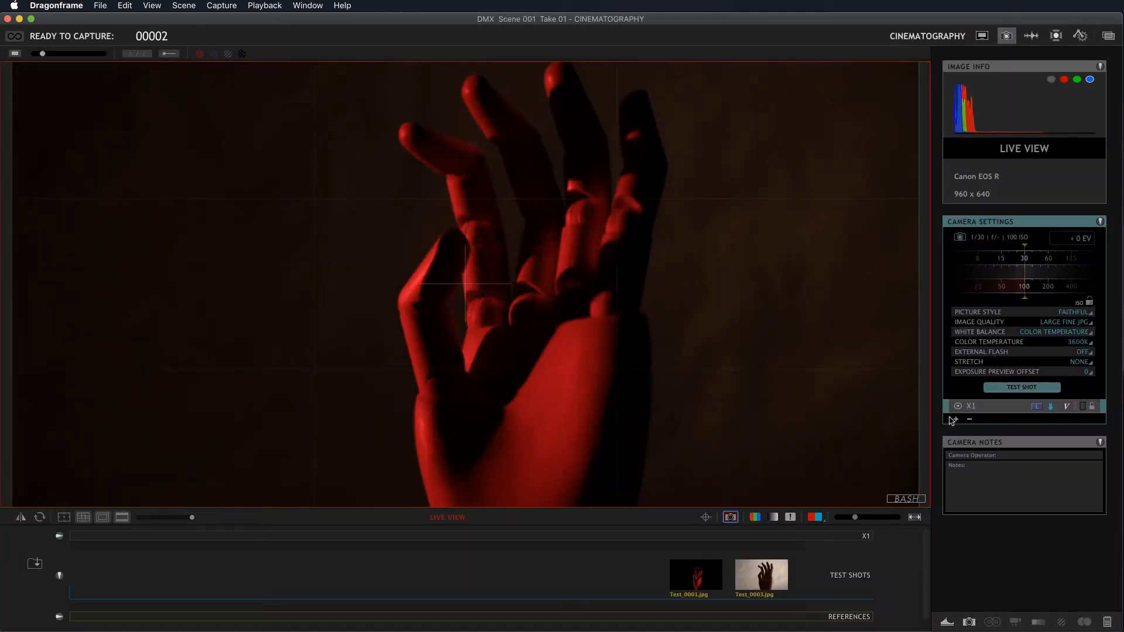
{"action": "left_click", "coordinate": [958, 421]}
{"action": "left_click", "coordinate": [970, 420]}
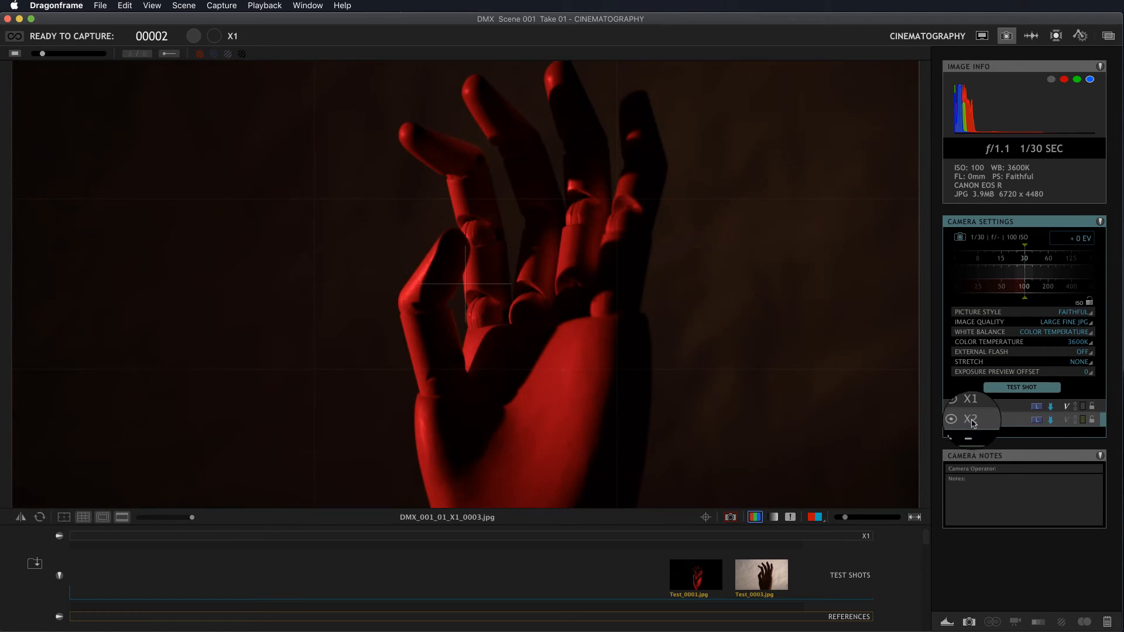
{"action": "double_click", "coordinate": [971, 421]}
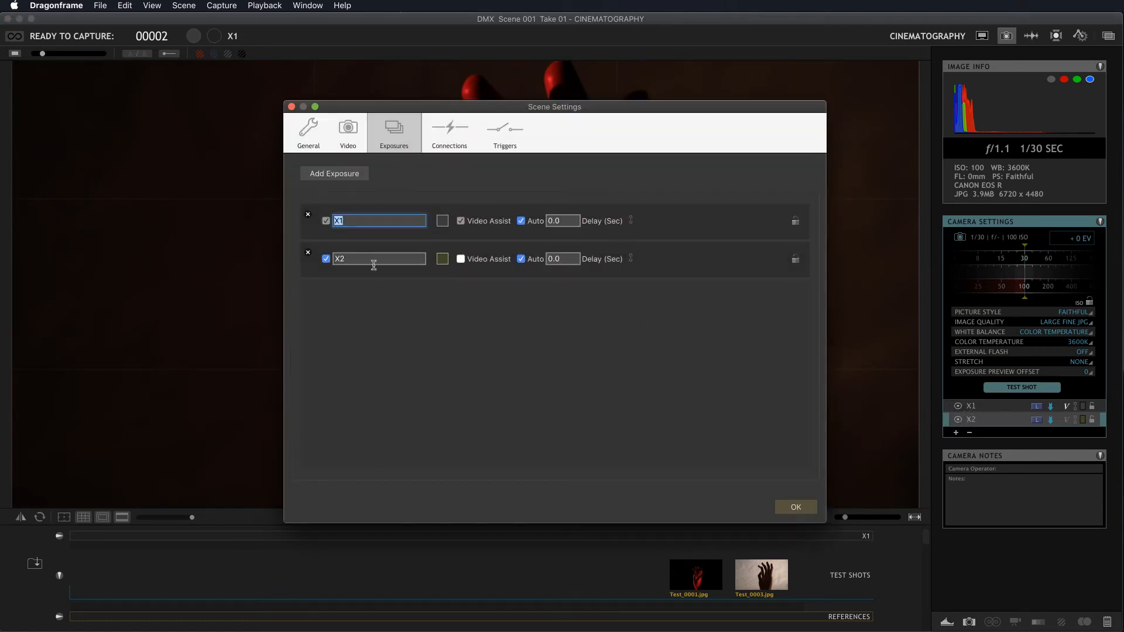
{"action": "double_click", "coordinate": [357, 259]}
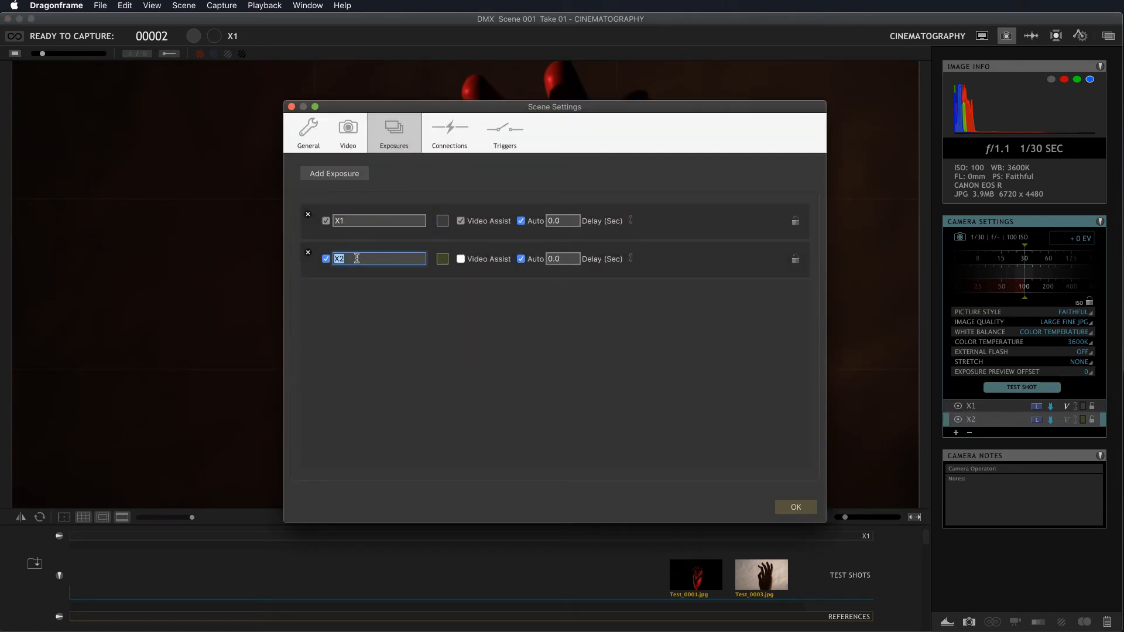
{"action": "type", "text": "BL"}
{"action": "left_click", "coordinate": [792, 507]}
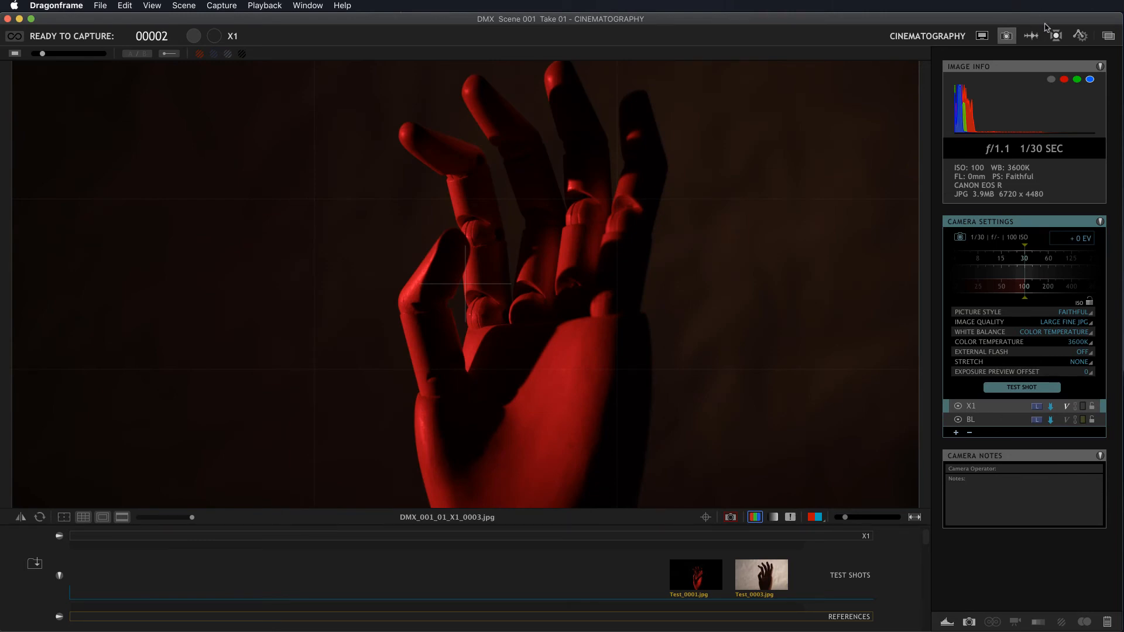
Step: Separate the BL exposure from Global in the DMX workspace and set its light 002 dimmer to 100
{"action": "left_click", "coordinate": [1055, 36]}
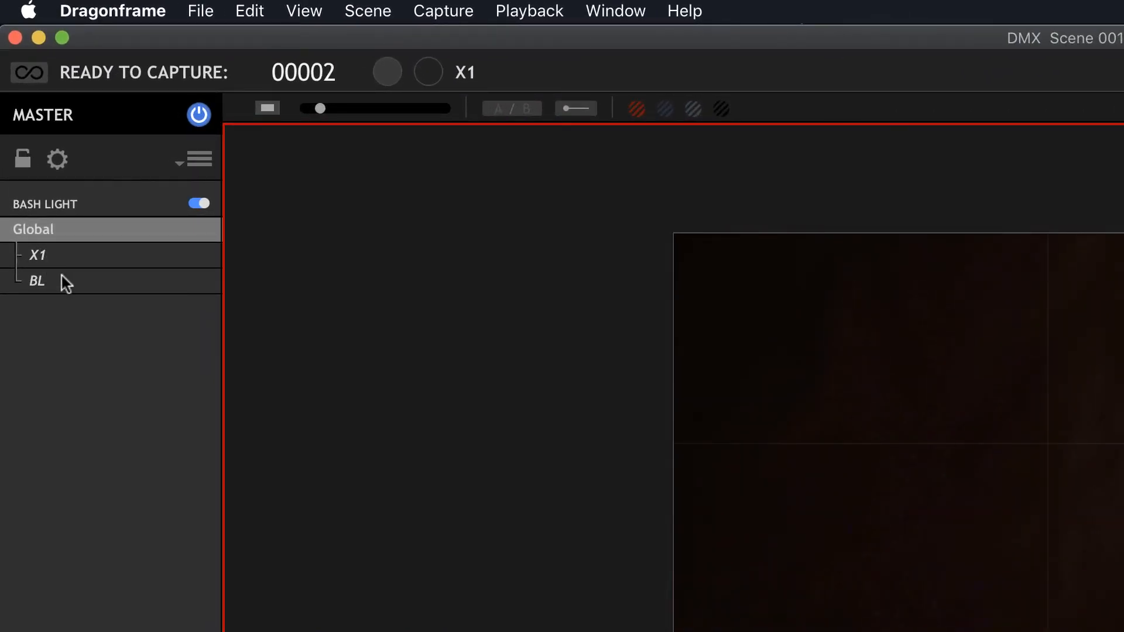
{"action": "left_click_drag", "start_coordinate": [33, 279], "coordinate": [34, 386]}
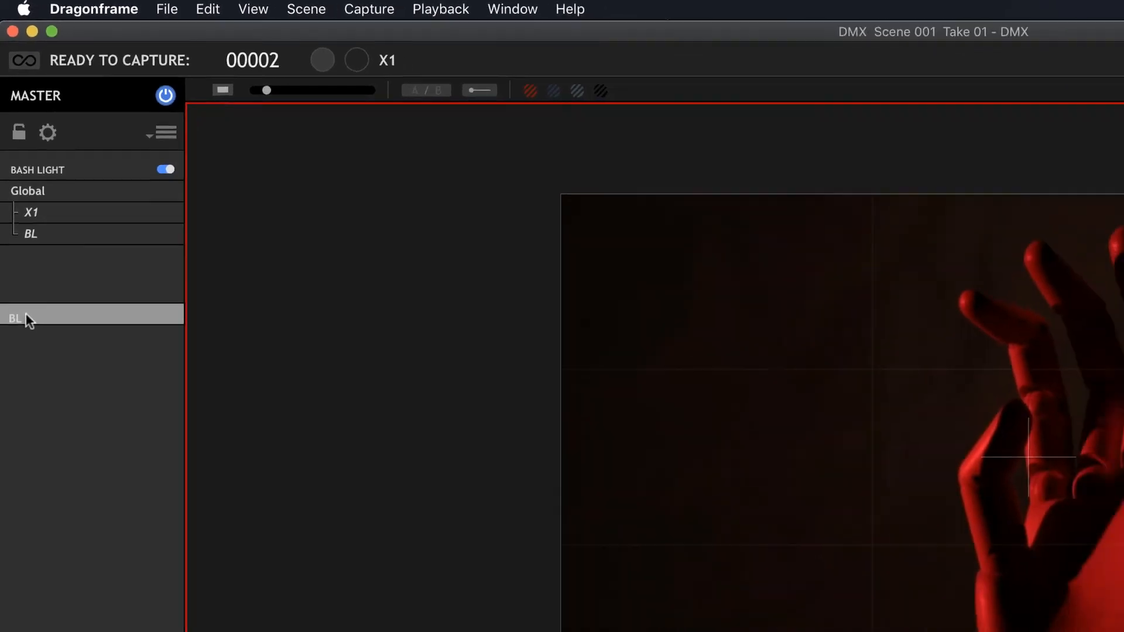
{"action": "left_click_drag", "start_coordinate": [26, 320], "coordinate": [29, 351]}
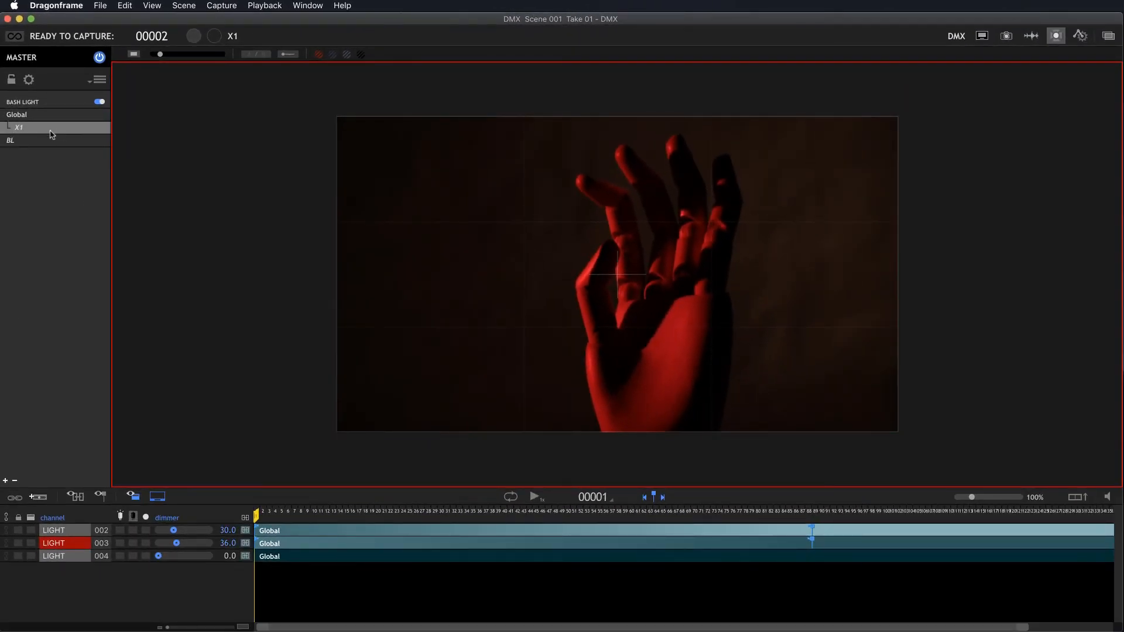
{"action": "left_click", "coordinate": [46, 141]}
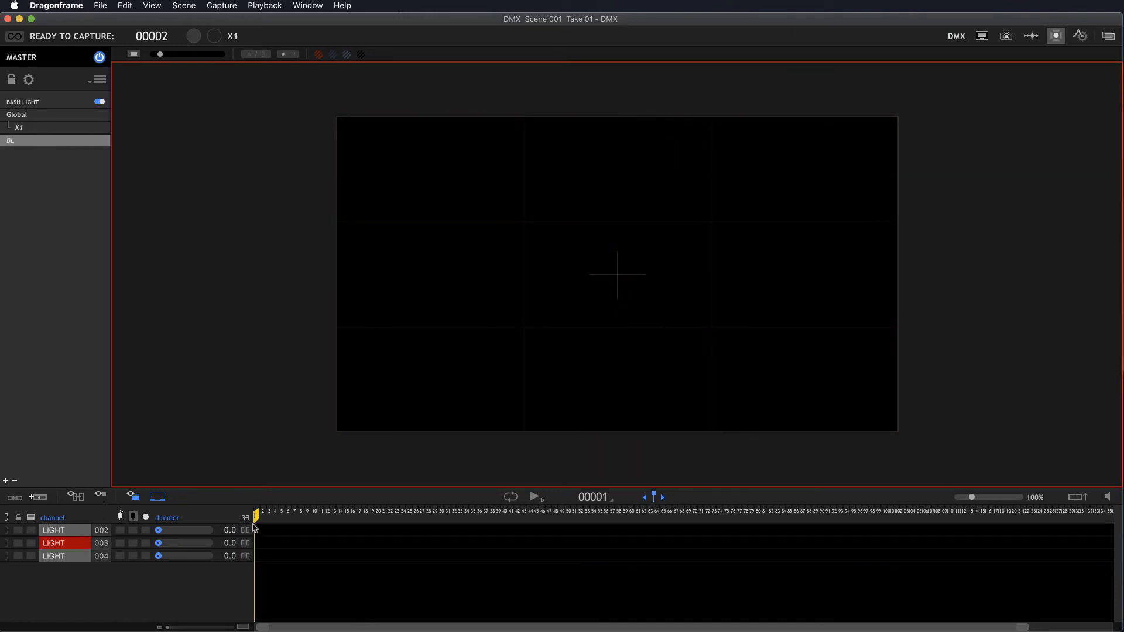
{"action": "left_click_drag", "start_coordinate": [158, 531], "coordinate": [214, 536]}
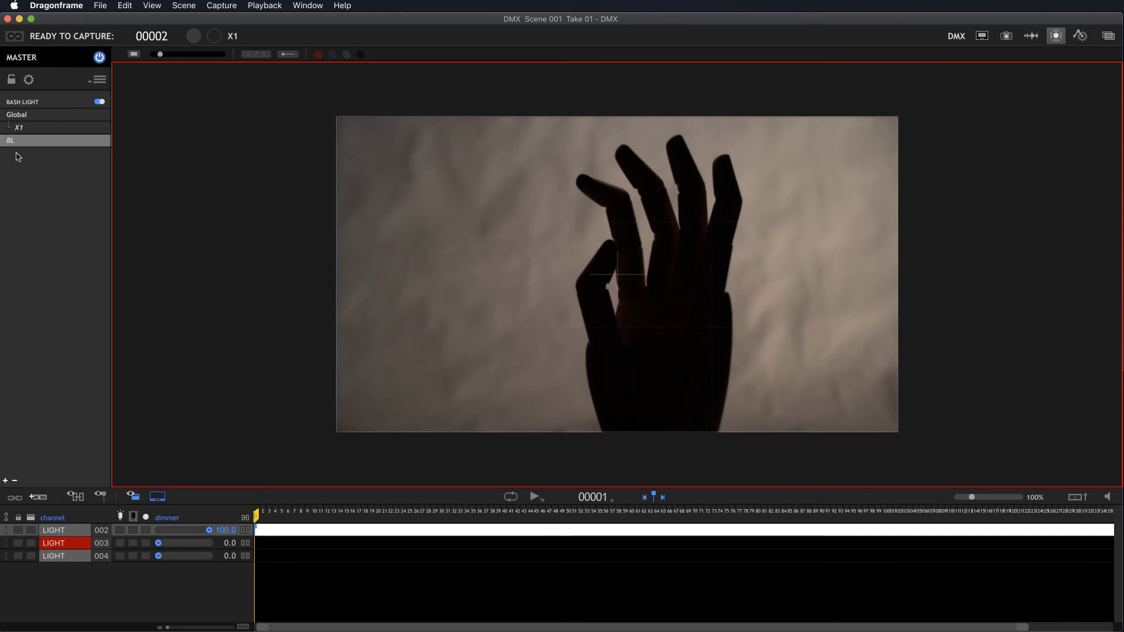
Step: Set the BL exposure's shutter speed to 1/15 in the Cinematography workspace and take a test shot to compare with the earlier ones
{"action": "key", "text": "super+2"}
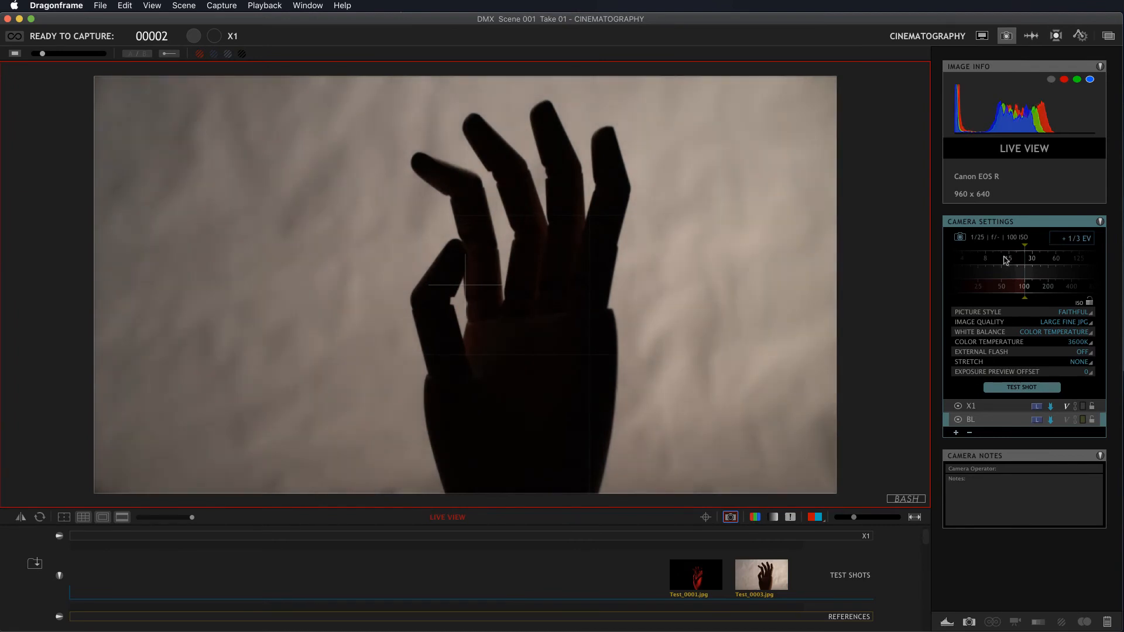
{"action": "left_click_drag", "start_coordinate": [1005, 257], "coordinate": [1013, 261]}
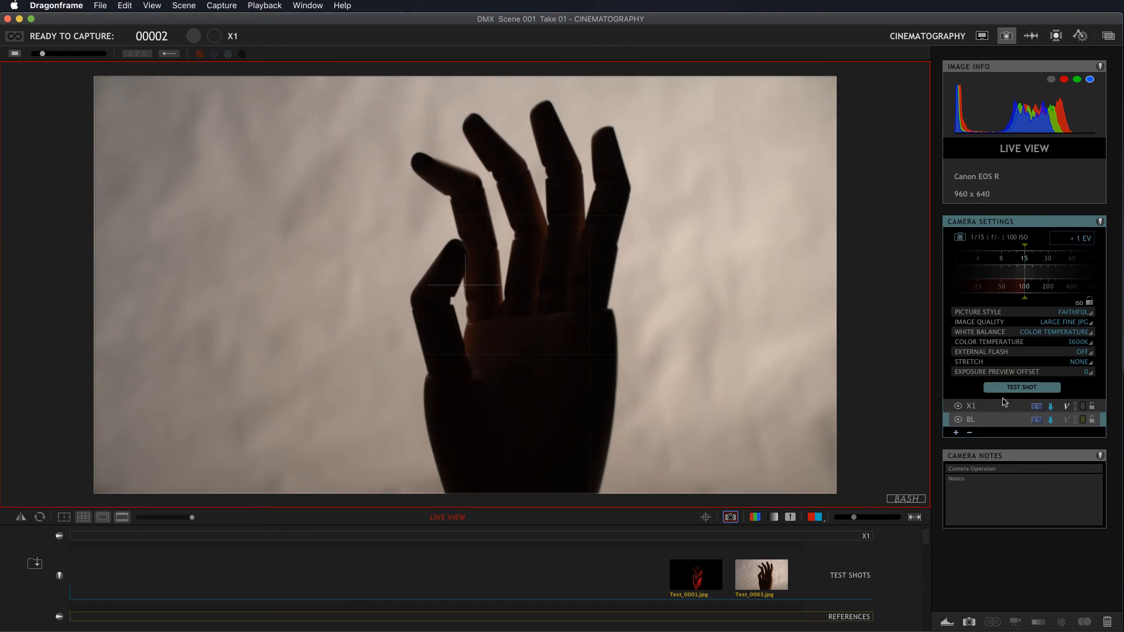
{"action": "left_click", "coordinate": [1007, 389]}
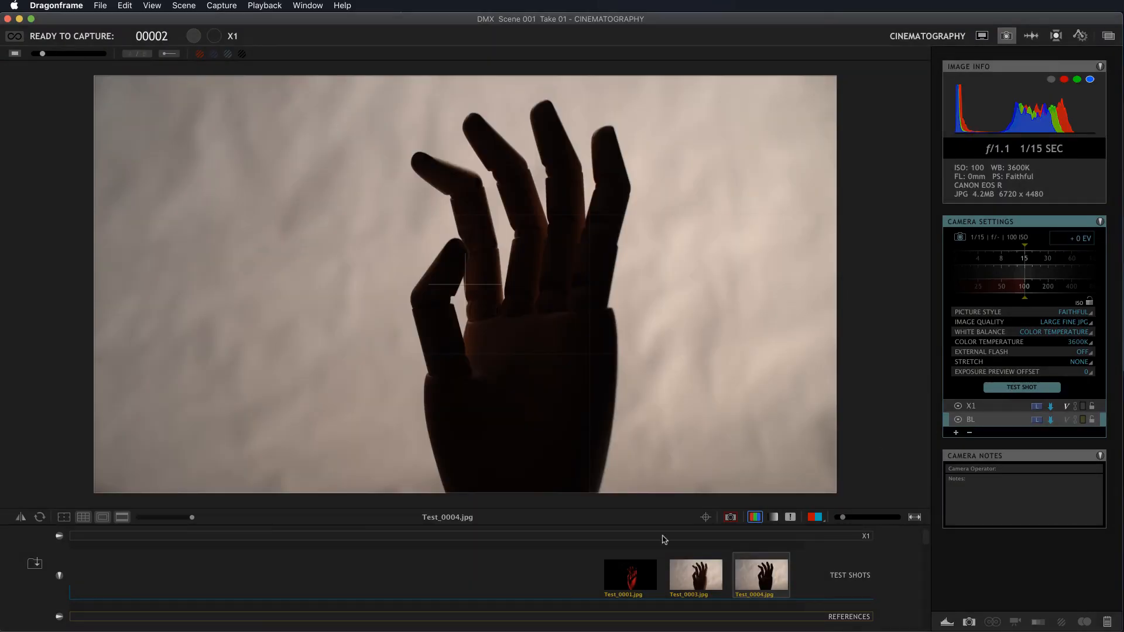
{"action": "left_click", "coordinate": [651, 565]}
{"action": "left_click", "coordinate": [761, 582]}
Step: Add a new lighting program in the DMX workspace and name it test
{"action": "left_click", "coordinate": [1056, 36]}
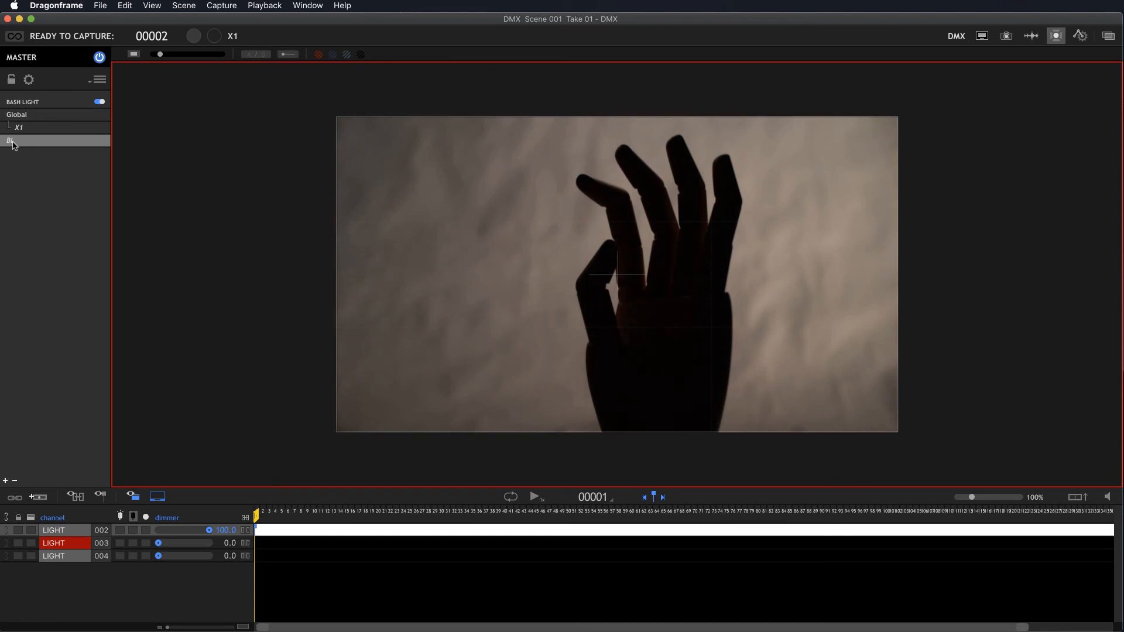
{"action": "left_click", "coordinate": [5, 481]}
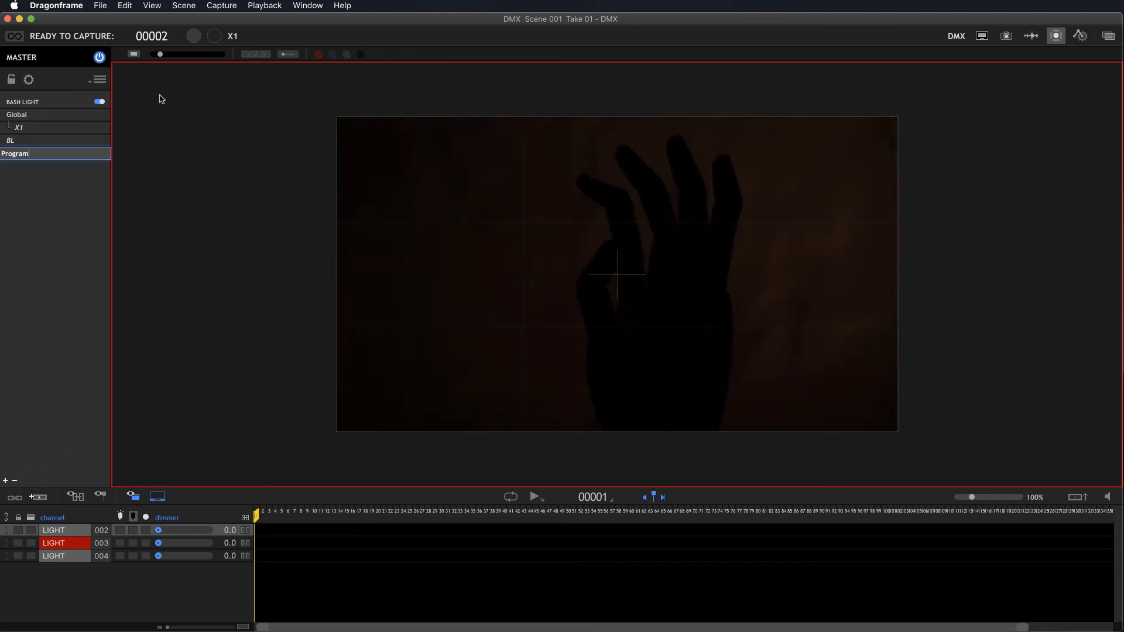
{"action": "left_click_drag", "start_coordinate": [40, 153], "coordinate": [2, 153]}
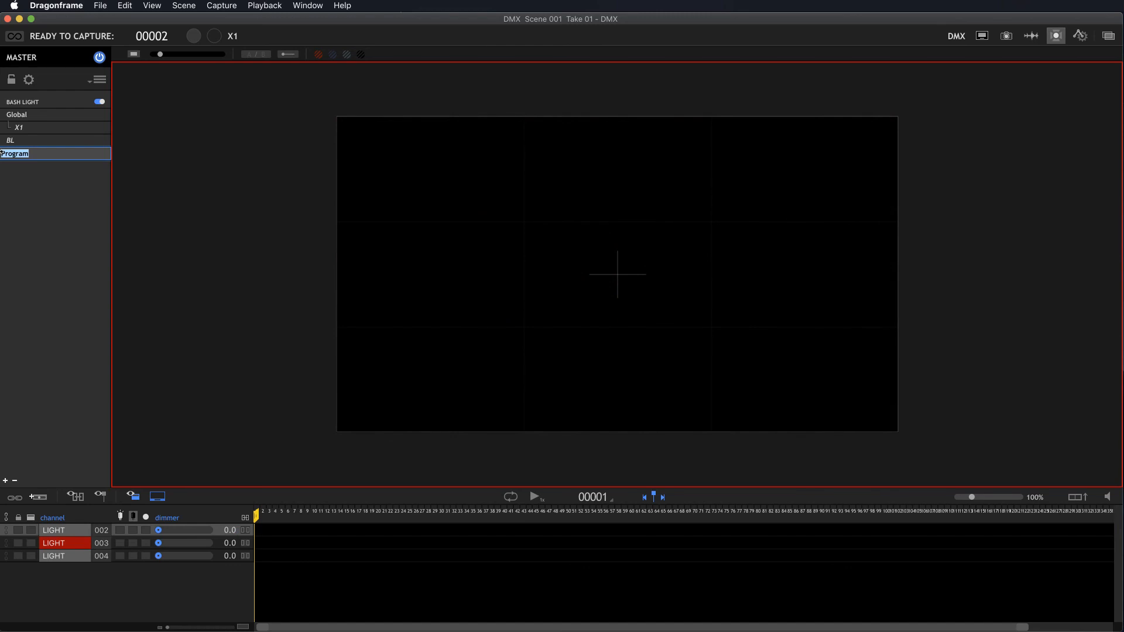
{"action": "type", "text": "Re"}
{"action": "key", "text": "Return"}
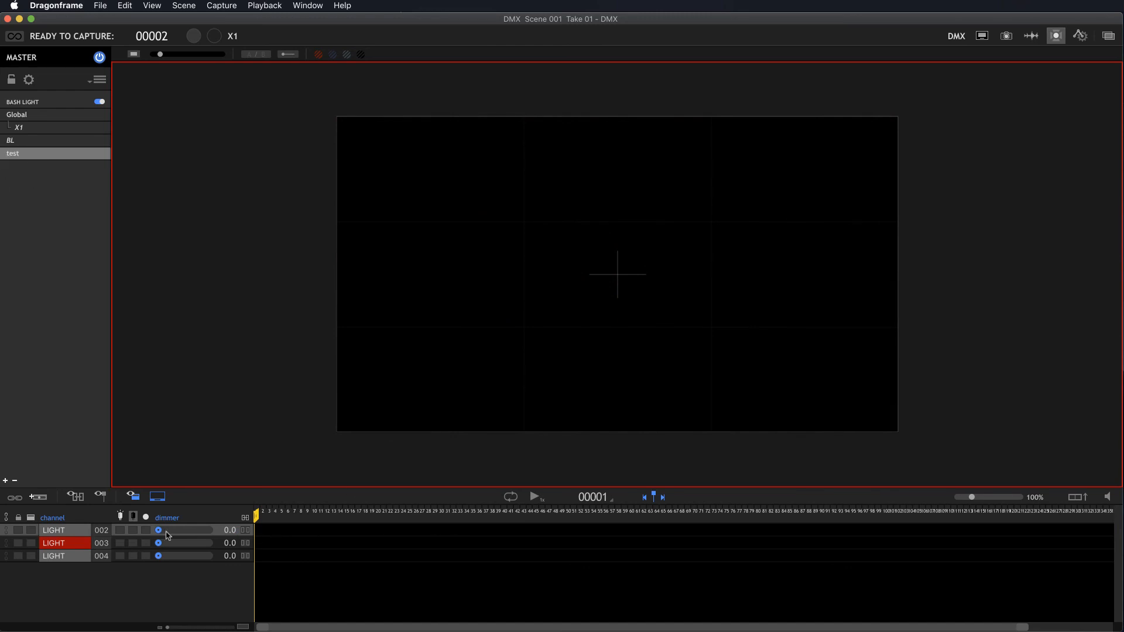
Step: Keyframe the test program with light 002 fading up to 100 and light 003 fading up to about 51 from about frame 27
{"action": "left_click_drag", "start_coordinate": [257, 516], "coordinate": [862, 515]}
{"action": "mouse_move", "coordinate": [174, 533]}
{"action": "left_mouse_down"}
{"action": "mouse_move", "coordinate": [213, 532]}
{"action": "mouse_move", "coordinate": [190, 543]}
{"action": "left_mouse_up"}
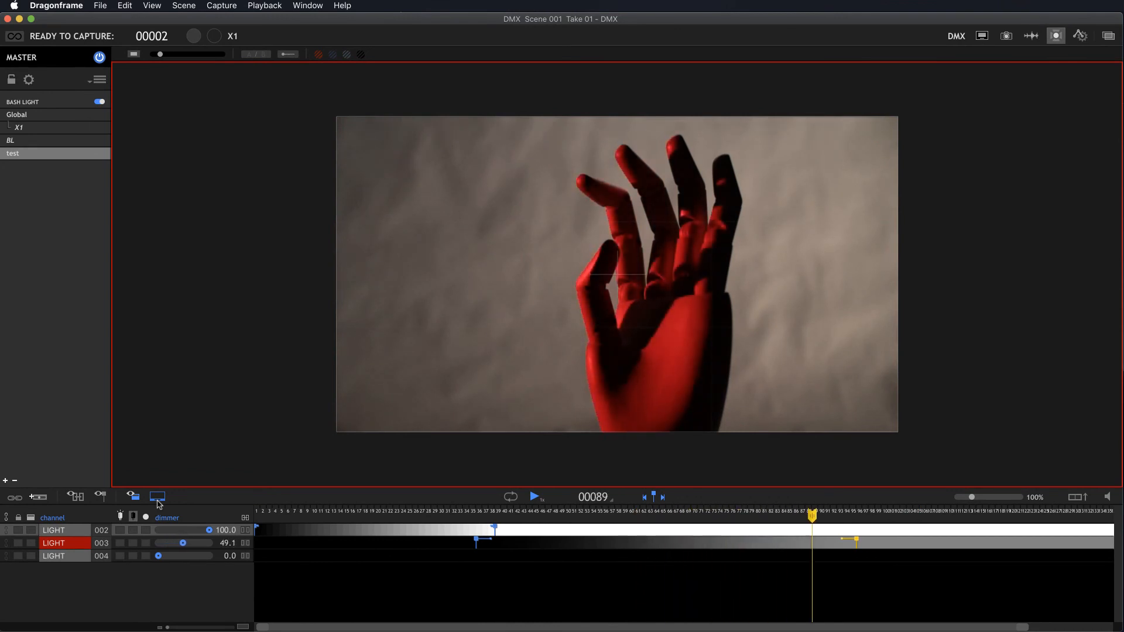
{"action": "left_click_drag", "start_coordinate": [476, 538], "coordinate": [420, 539]}
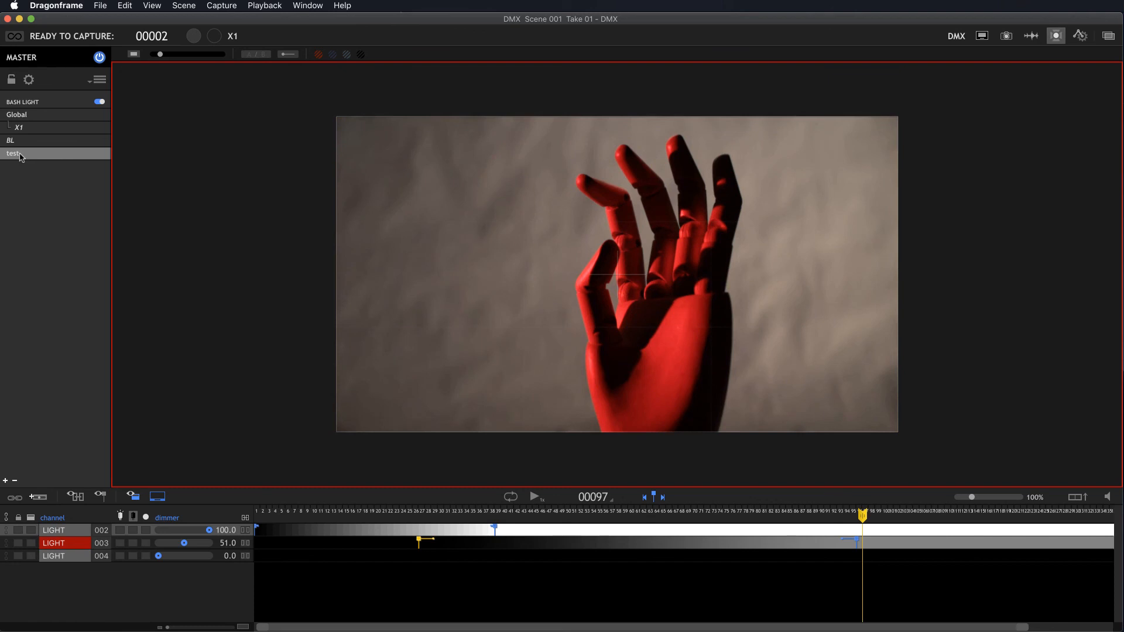
Step: Move the X1 exposure out of Global and assign it to the test lighting program
{"action": "left_click_drag", "start_coordinate": [19, 127], "coordinate": [23, 153]}
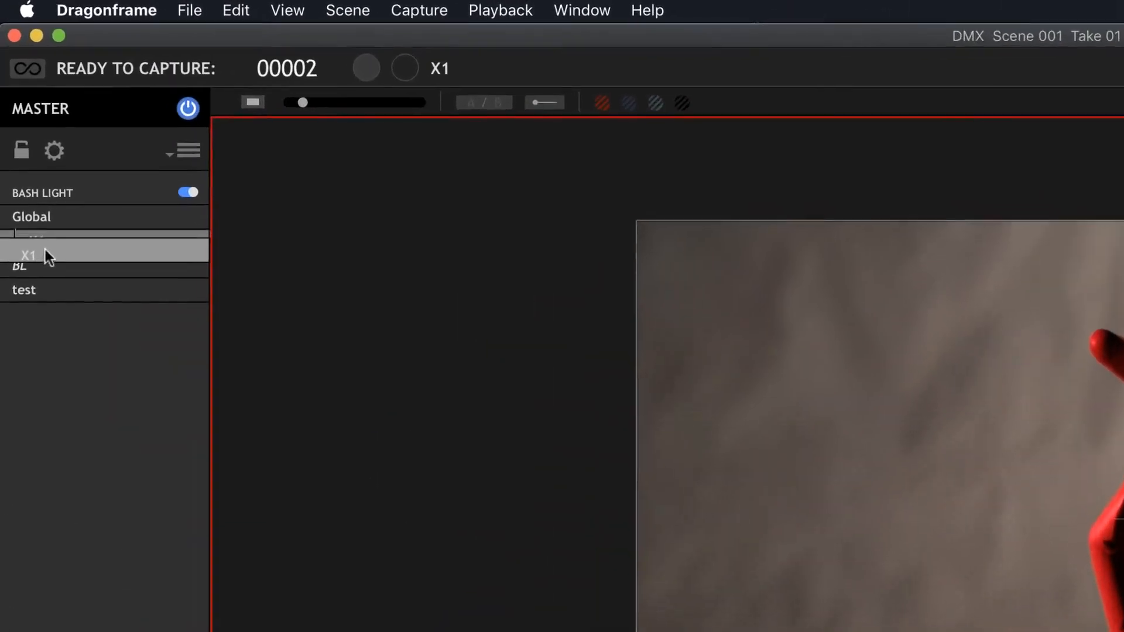
{"action": "mouse_move", "coordinate": [47, 303]}
{"action": "left_mouse_down"}
{"action": "mouse_move", "coordinate": [52, 328]}
{"action": "mouse_move", "coordinate": [59, 322]}
{"action": "left_mouse_up"}
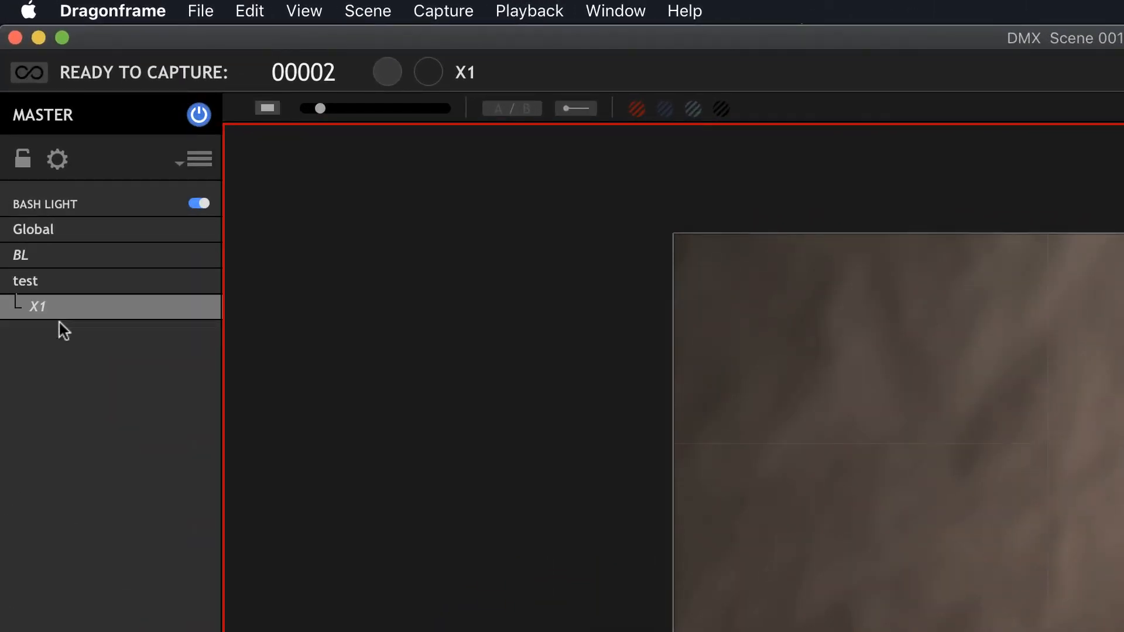